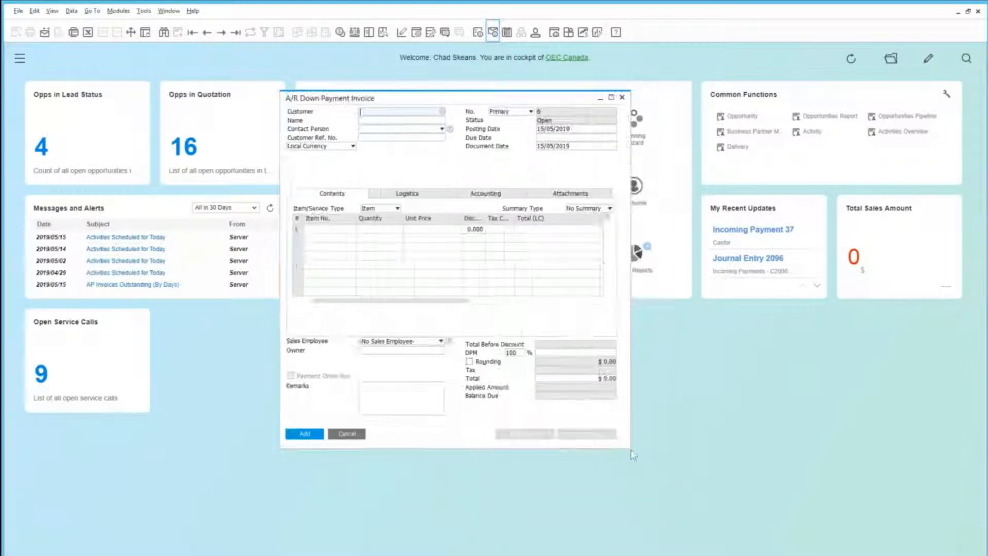
# Enlarge the A/R Down Payment Invoice window and select Canfor as the customer by name
pyautogui.moveTo(726, 468); pyautogui.dragTo(921, 555)
pyautogui.click(381, 120)
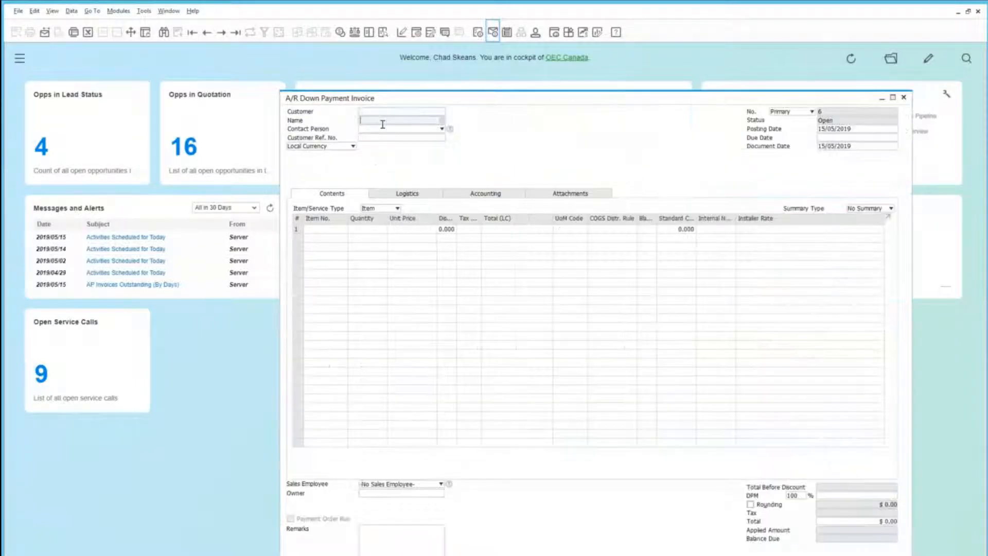
pyautogui.write('can')
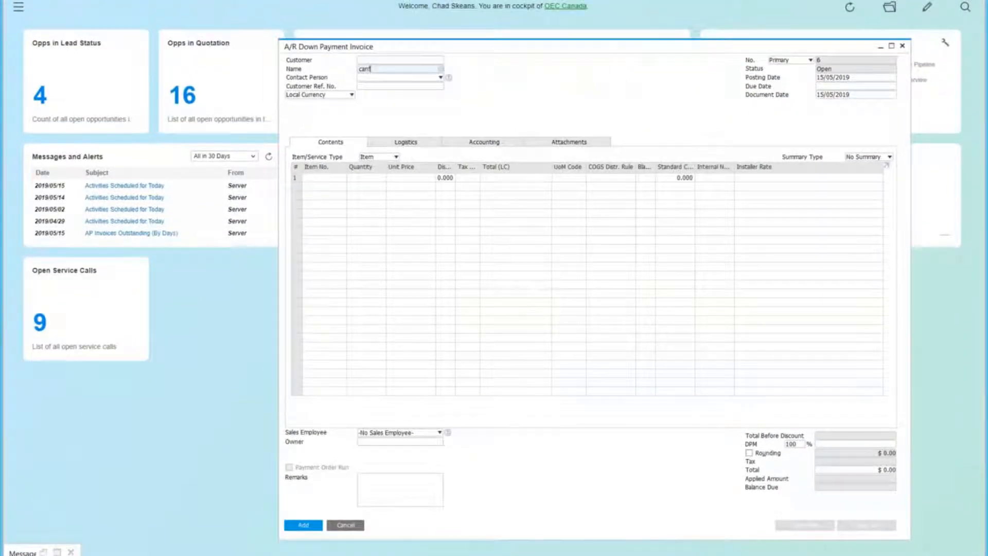
pyautogui.write('f')
pyautogui.click(388, 79)
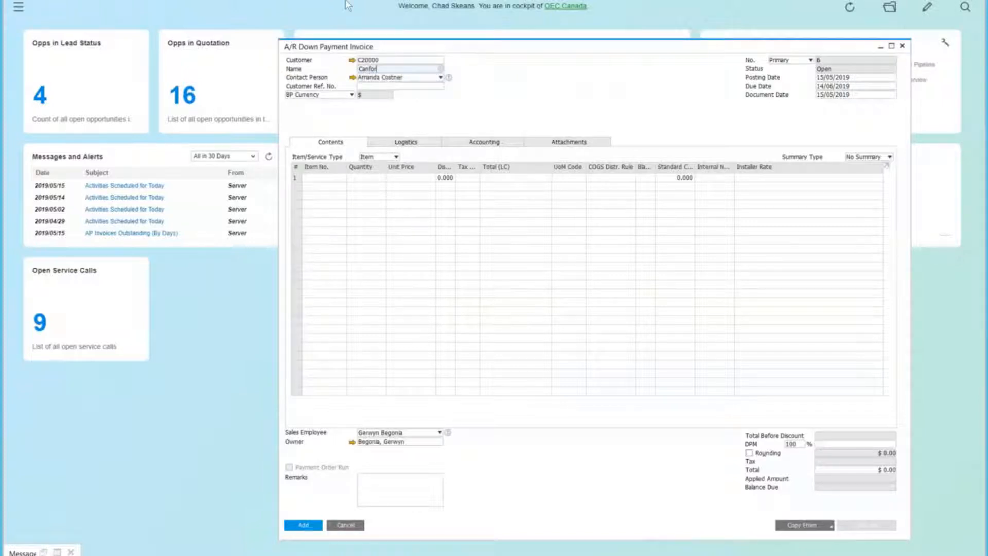
# Add the Conveyer Pulley item NUT001 from the Items group to the first invoice line
pyautogui.click(340, 181)
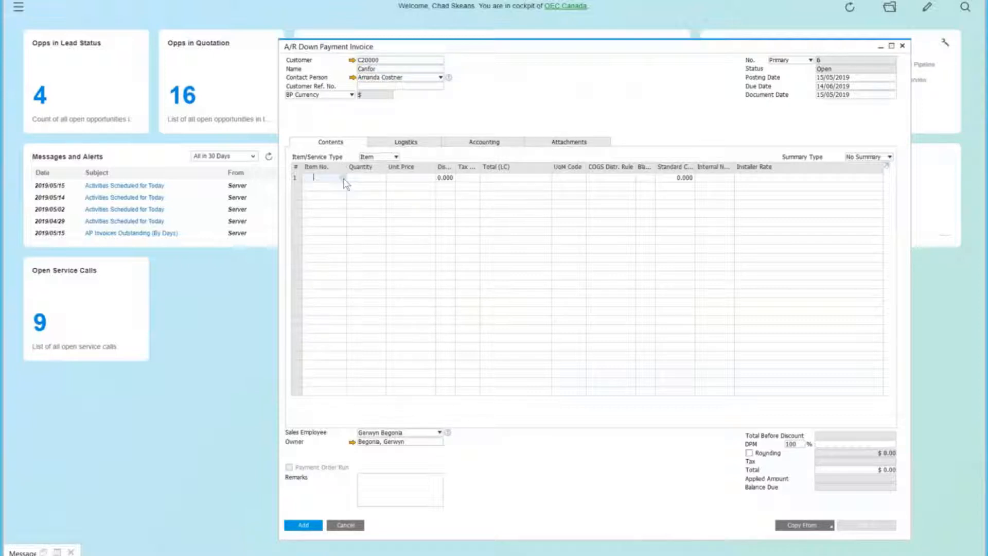
pyautogui.press('Tab')
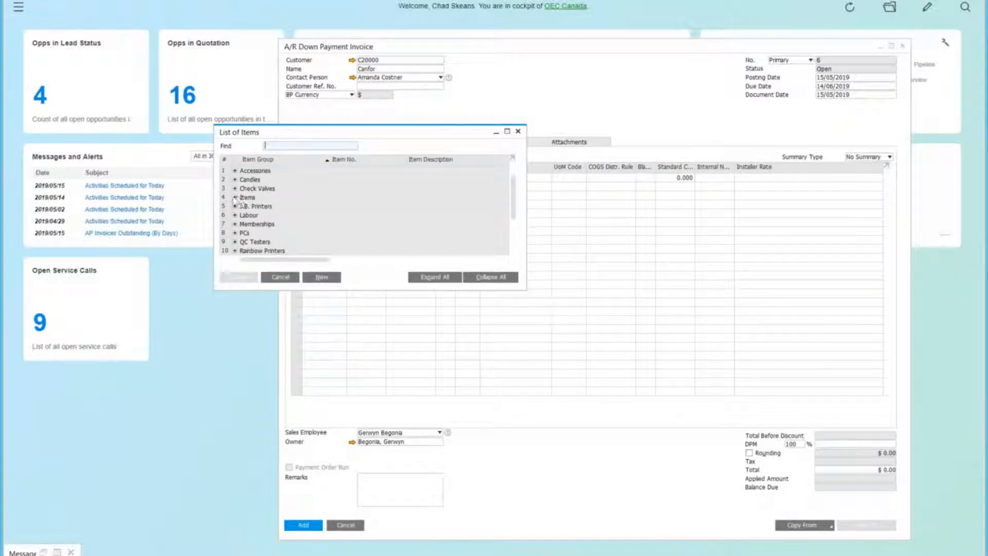
pyautogui.click(235, 197)
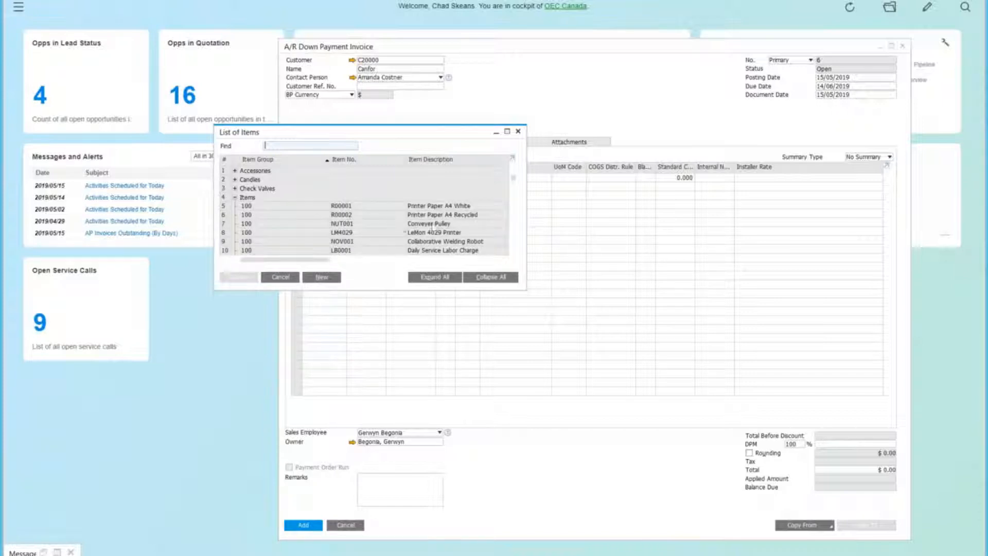
pyautogui.click(425, 224)
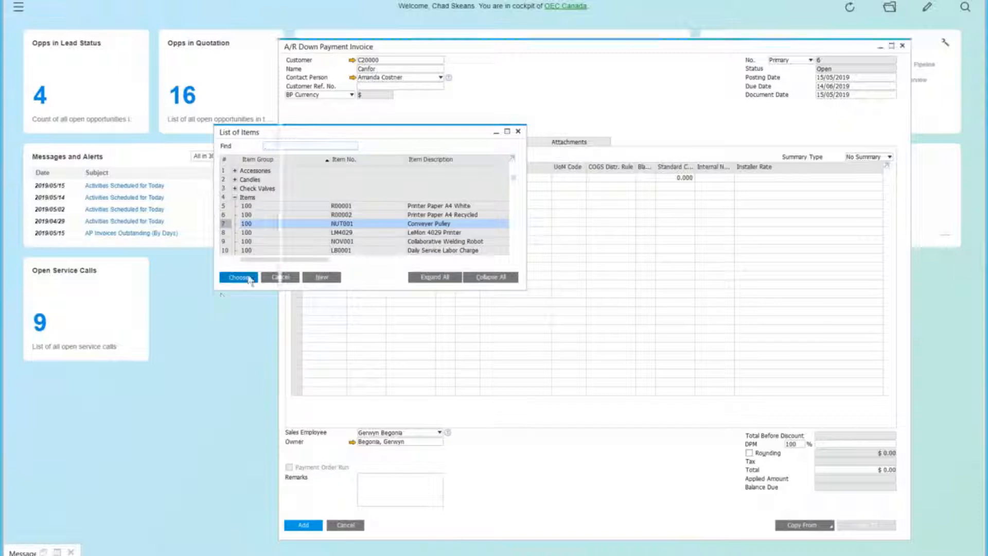
pyautogui.click(237, 277)
# Move the down payment invoice window clear of the screen edge and fit the widths of its line columns
pyautogui.moveTo(278, 236); pyautogui.dragTo(135, 246)
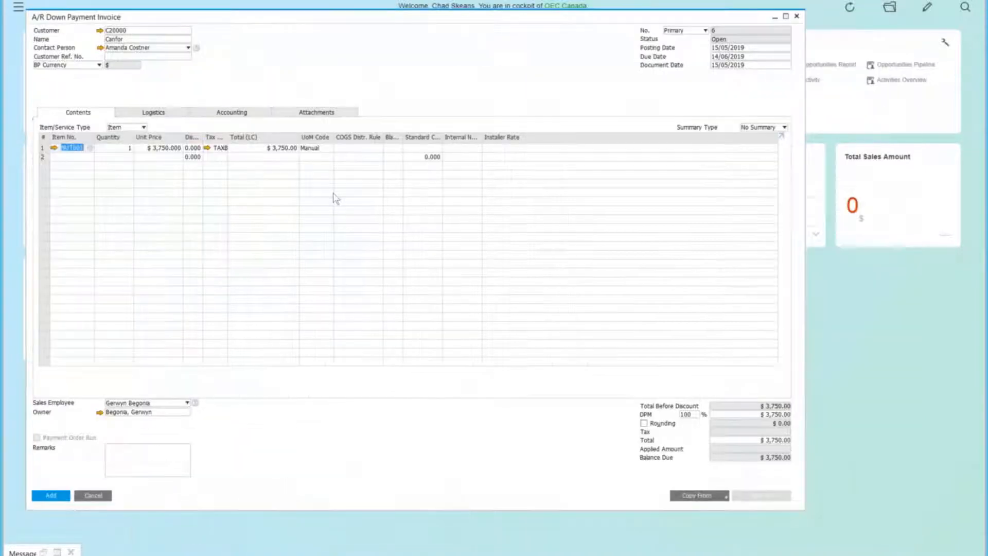
pyautogui.click(48, 1)
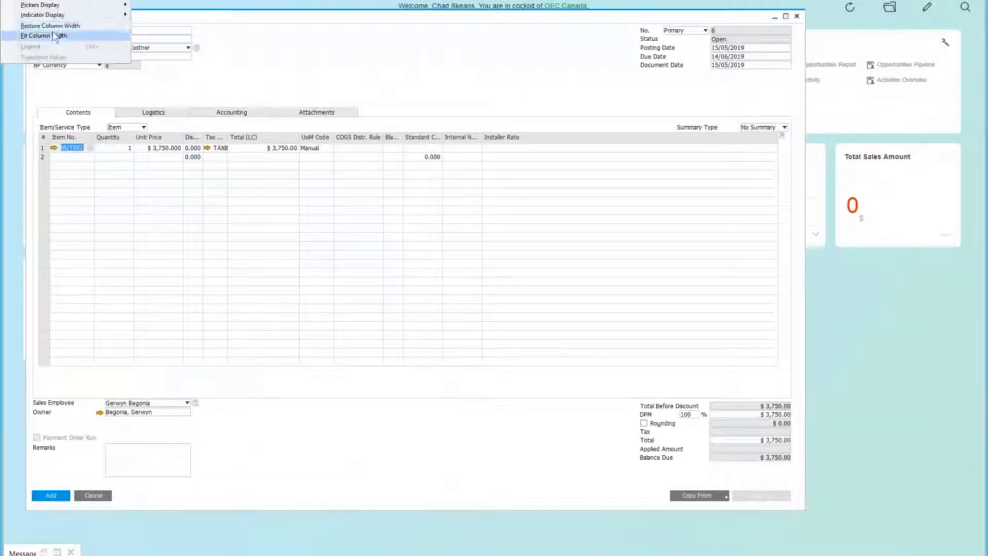
pyautogui.click(55, 36)
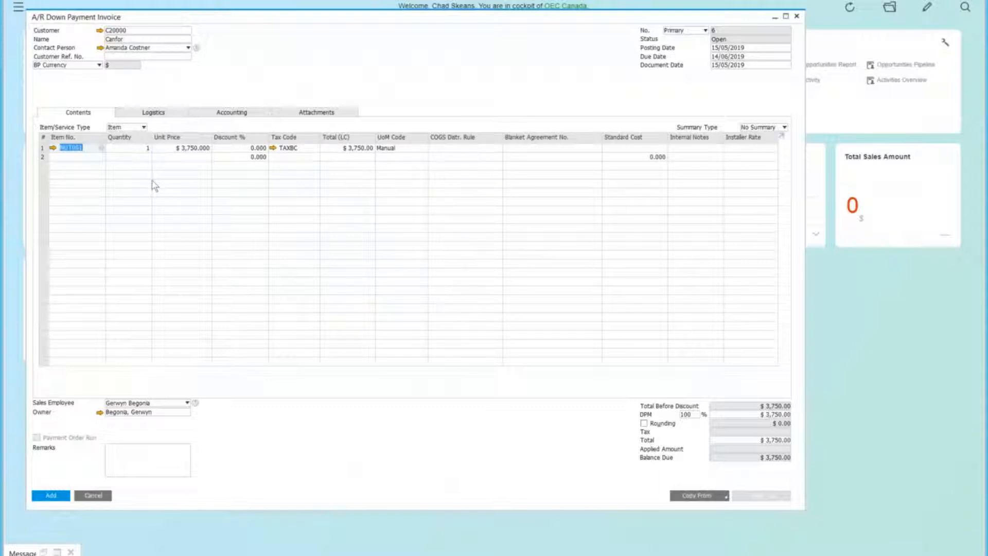
# Change the invoice type to Service, accept deleting the line data, and enter the description "Payment on a Project"
pyautogui.click(142, 127)
pyautogui.click(124, 146)
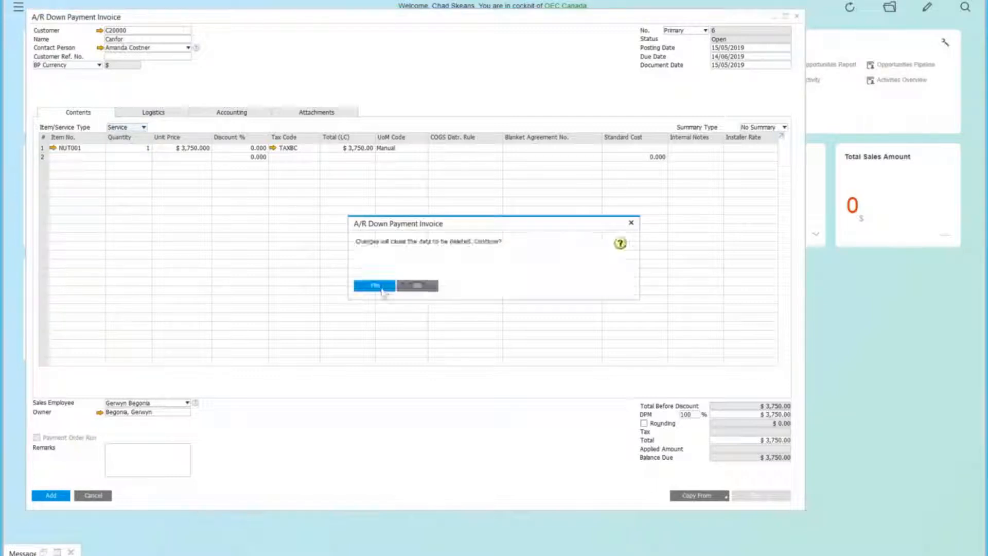
pyautogui.click(374, 286)
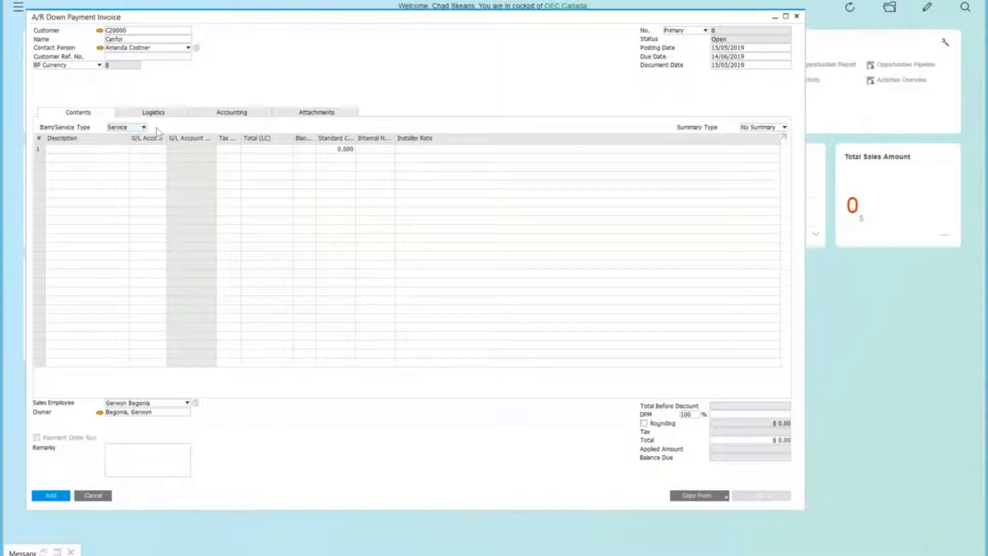
pyautogui.click(98, 149)
pyautogui.write('Payment on a Project')
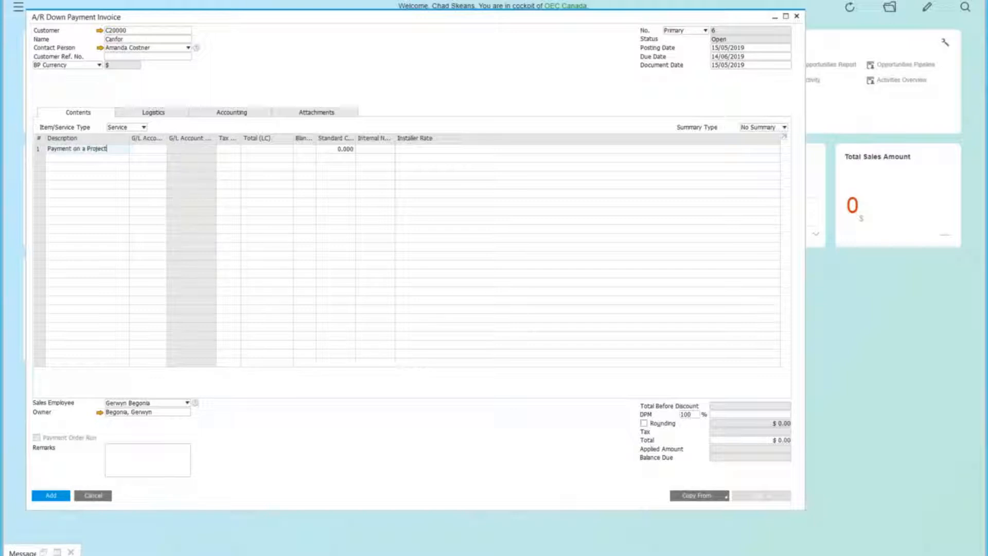
pyautogui.press('Tab')
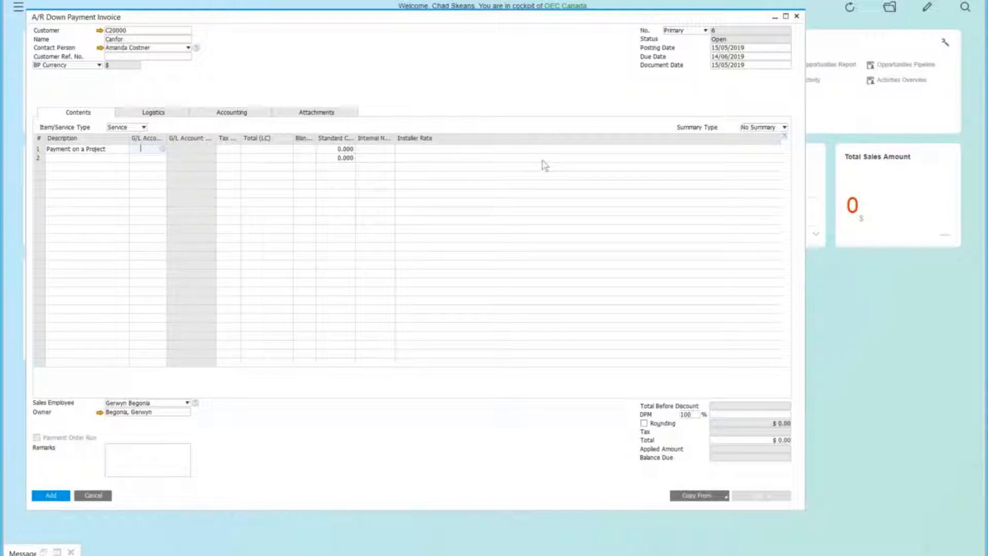
# Change the invoice type back to Item, accept deleting the line data, and add the Conveyer Pulley item NUT001
pyautogui.click(126, 129)
pyautogui.click(124, 138)
pyautogui.click(375, 286)
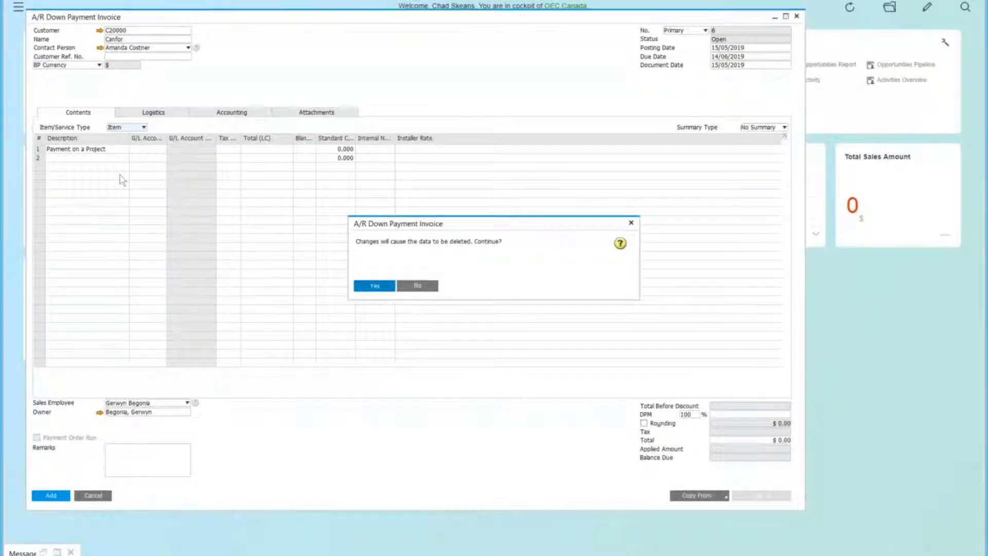
pyautogui.press('Tab')
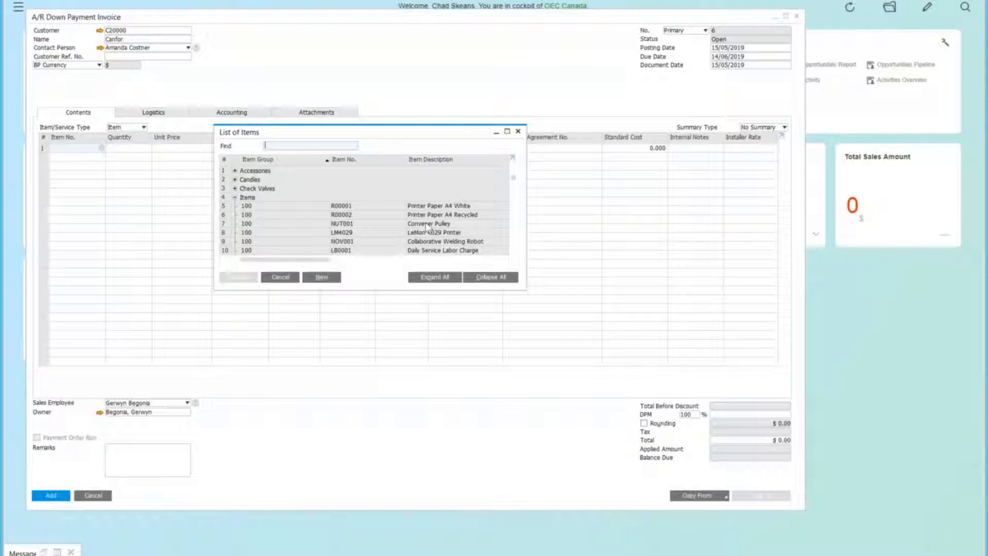
pyautogui.doubleClick(427, 225)
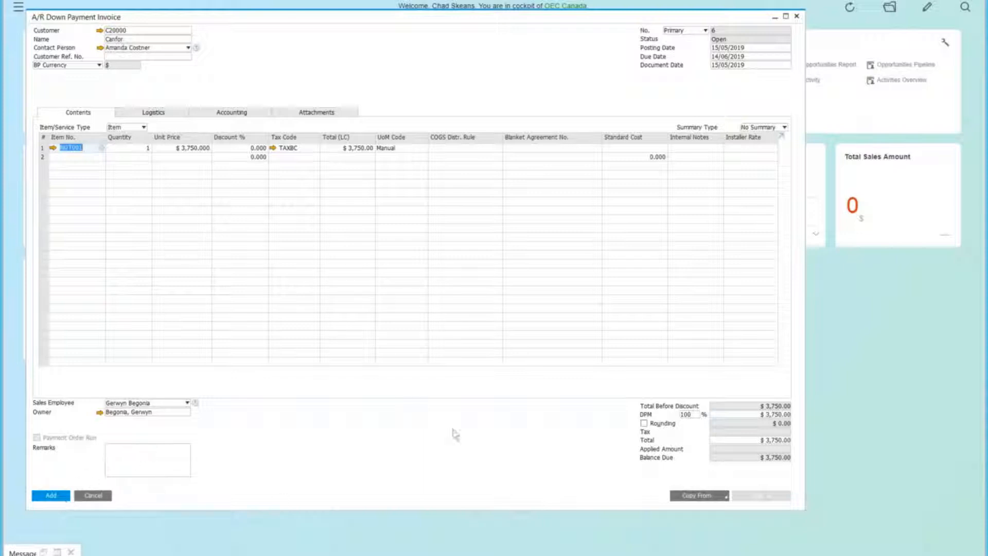
# Set the down payment percentage (DPM) to 50%
pyautogui.click(684, 414)
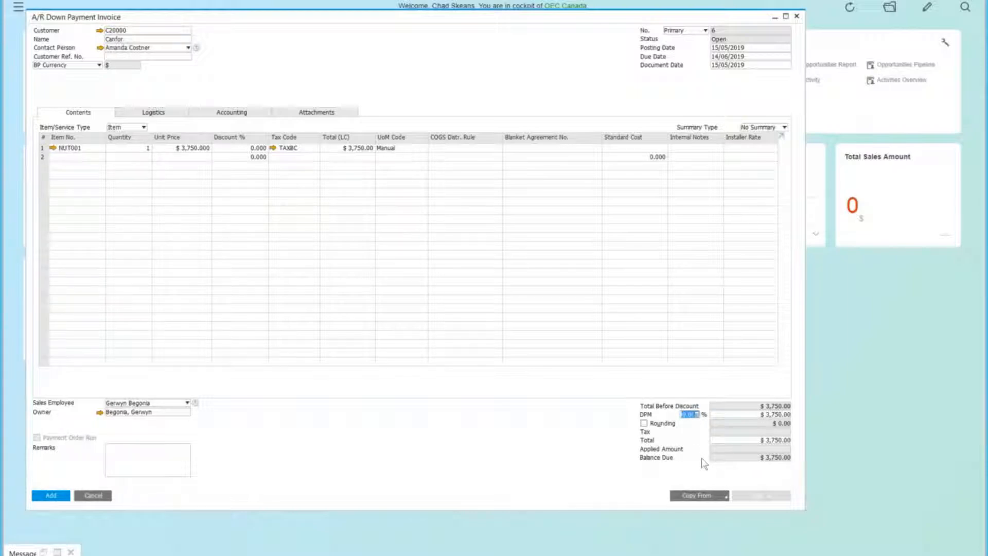
pyautogui.write('5')
pyautogui.write('1')
pyautogui.press('BackSpace')
pyautogui.press('BackSpace')
pyautogui.press('BackSpace')
pyautogui.press('Tab')
# Set the down payment amount to $1,500
pyautogui.click(770, 415)
pyautogui.write('1,')
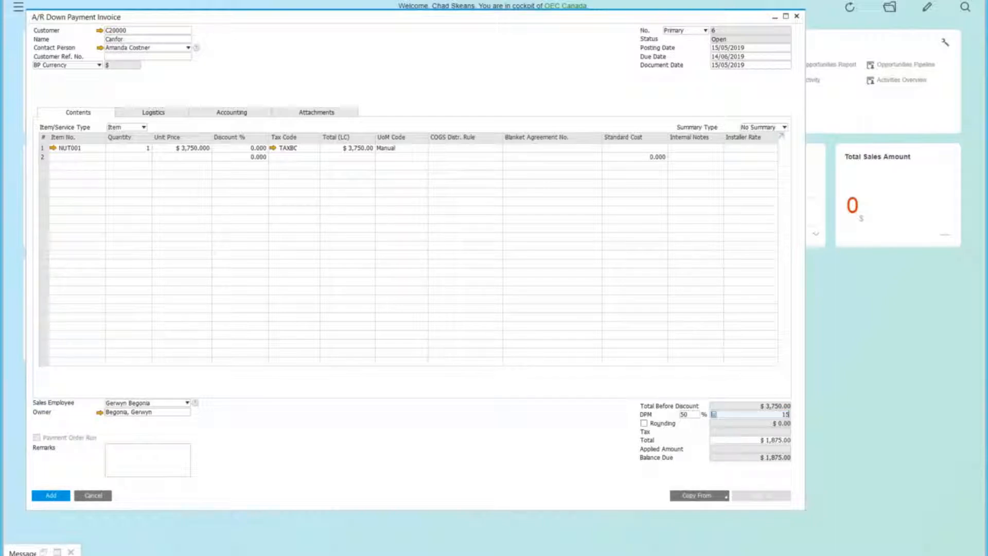
pyautogui.write('500')
pyautogui.press('Tab')
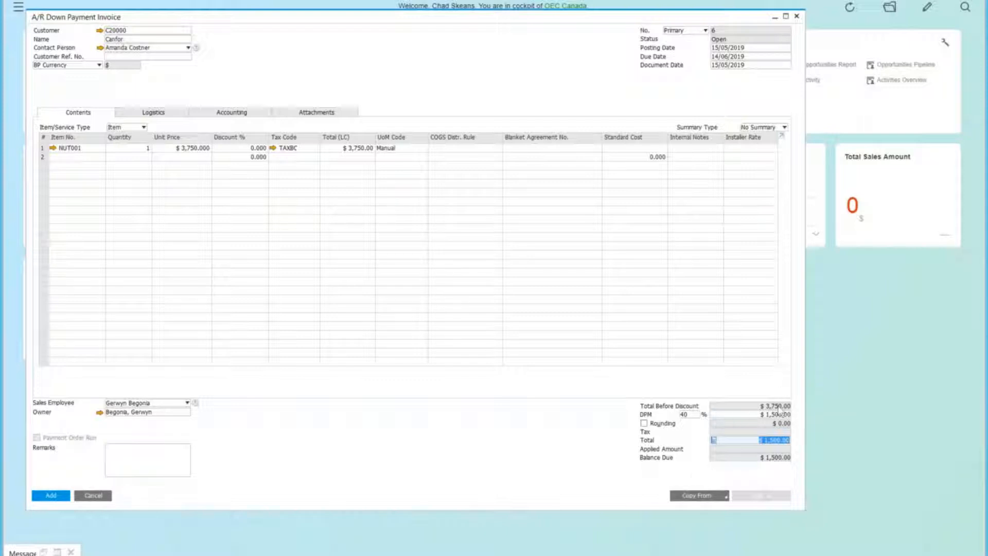
# Set the down payment percentage to 50% and add the invoice, confirming that it cannot be changed
pyautogui.click(746, 415)
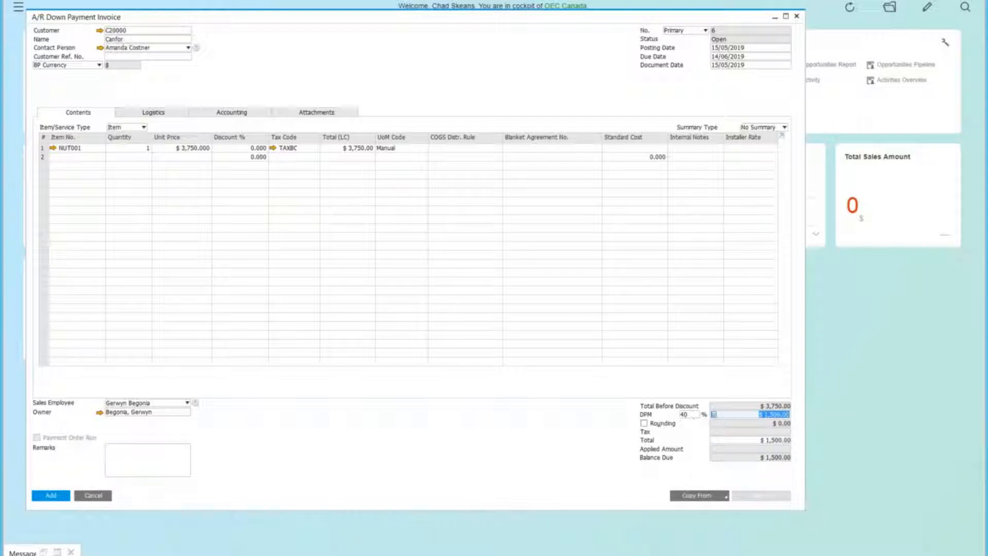
pyautogui.click(689, 414)
pyautogui.write('50')
pyautogui.press('Tab')
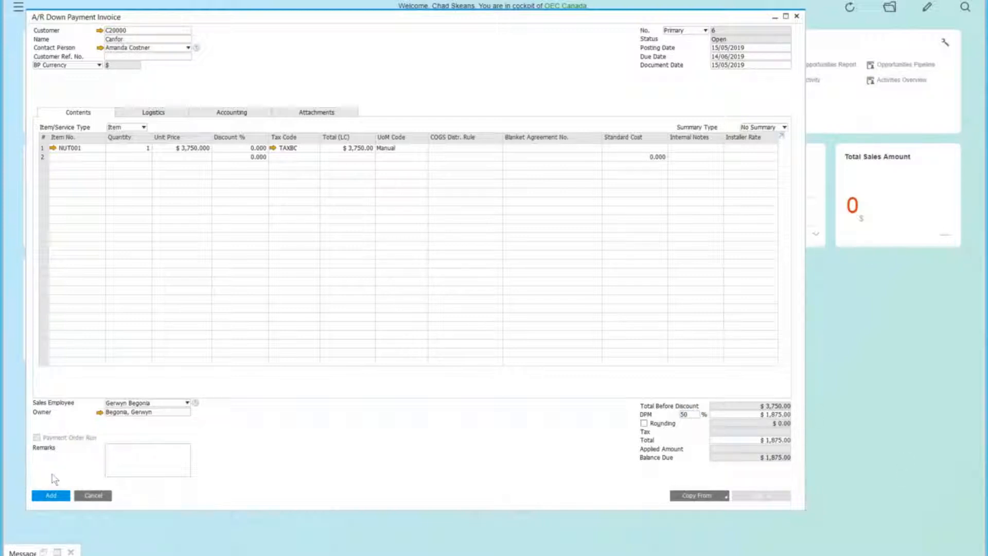
pyautogui.click(51, 496)
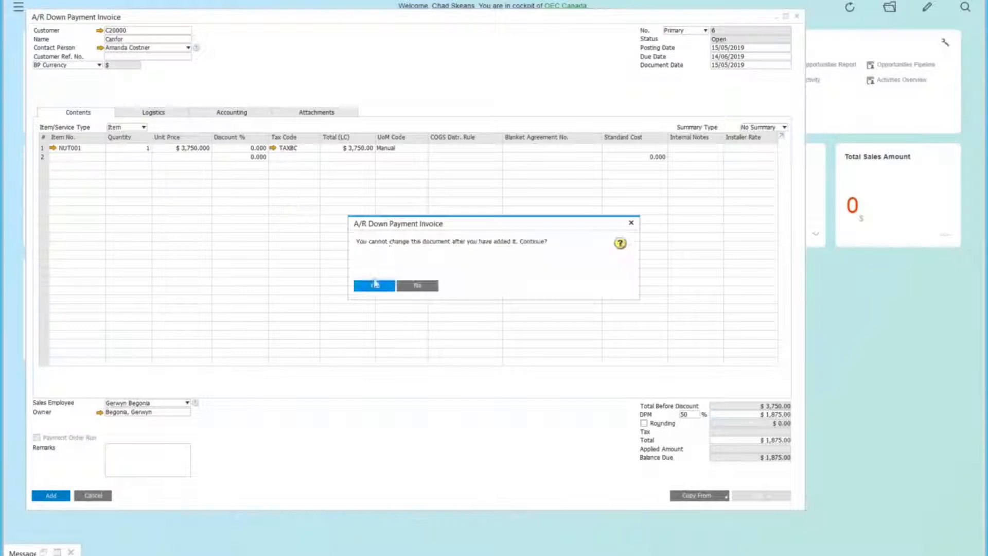
pyautogui.click(375, 286)
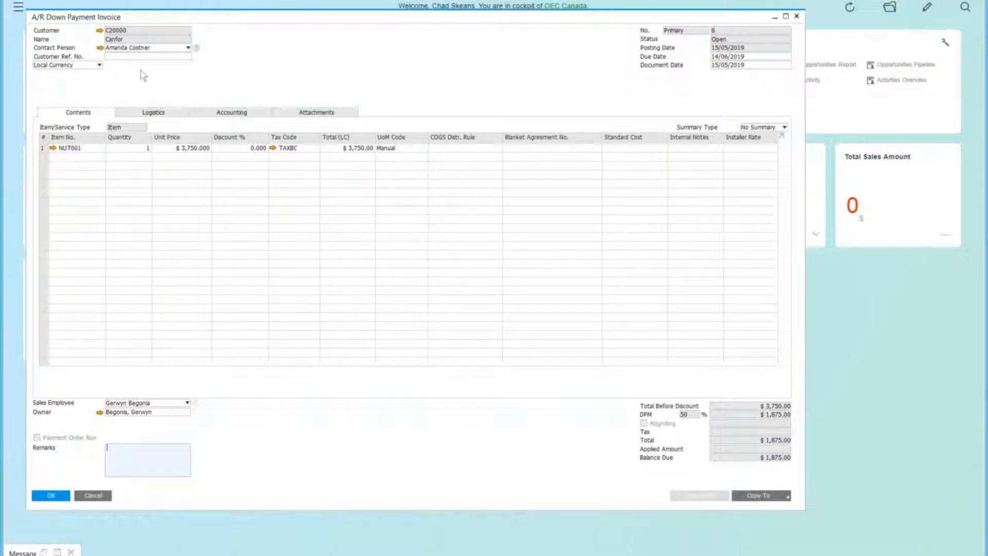
# Examine the added invoice's journal entry and its Customer Down Payments account, and return to the invoice contents
pyautogui.click(232, 113)
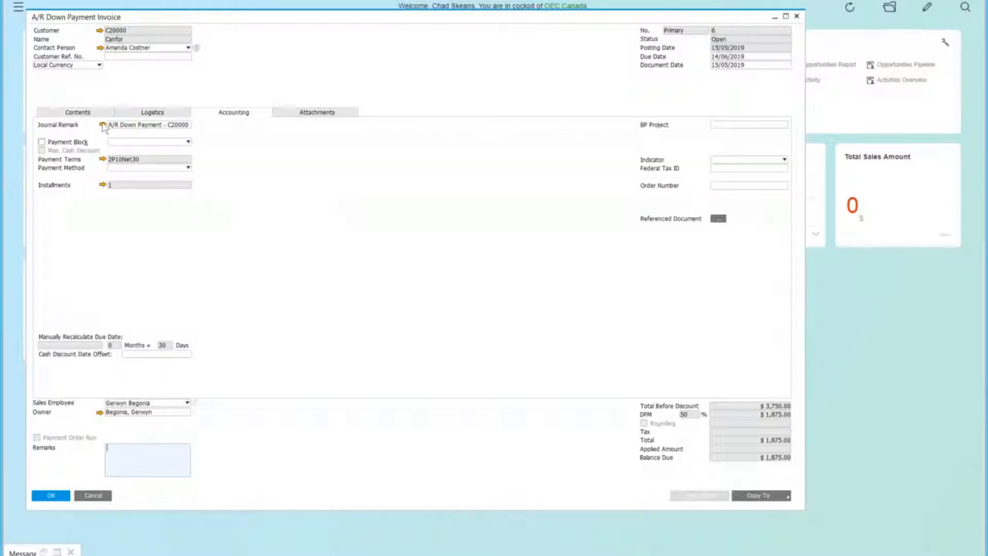
pyautogui.click(102, 125)
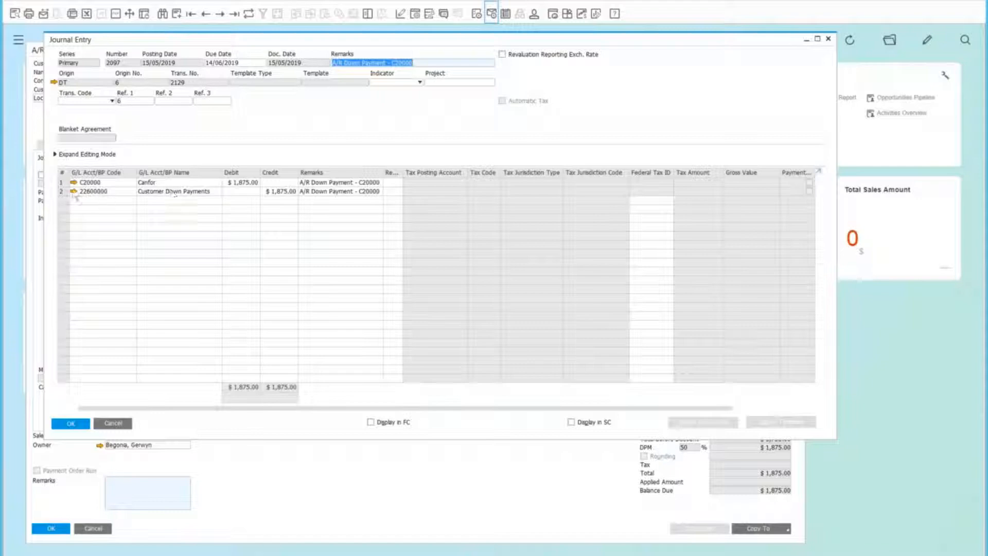
pyautogui.moveTo(75, 197)
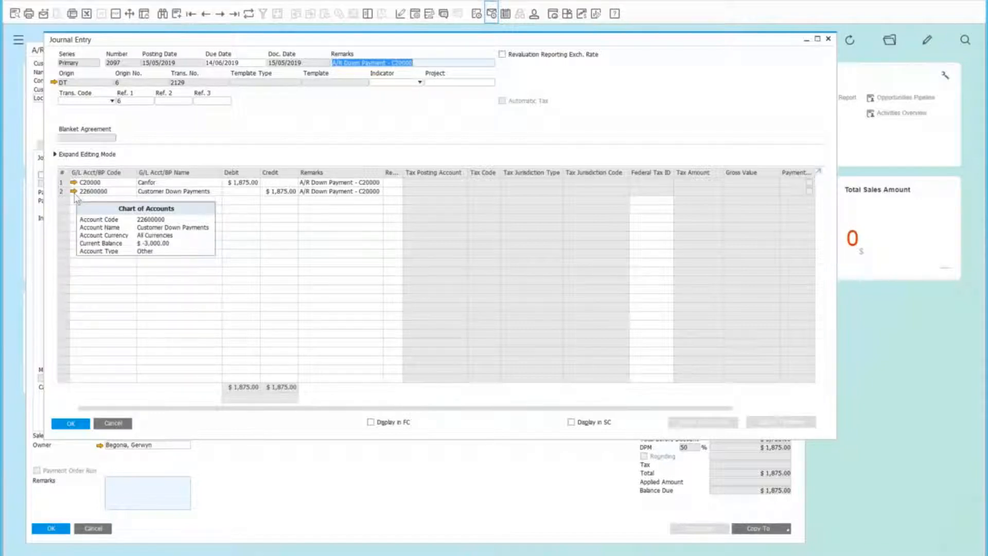
pyautogui.click(75, 194)
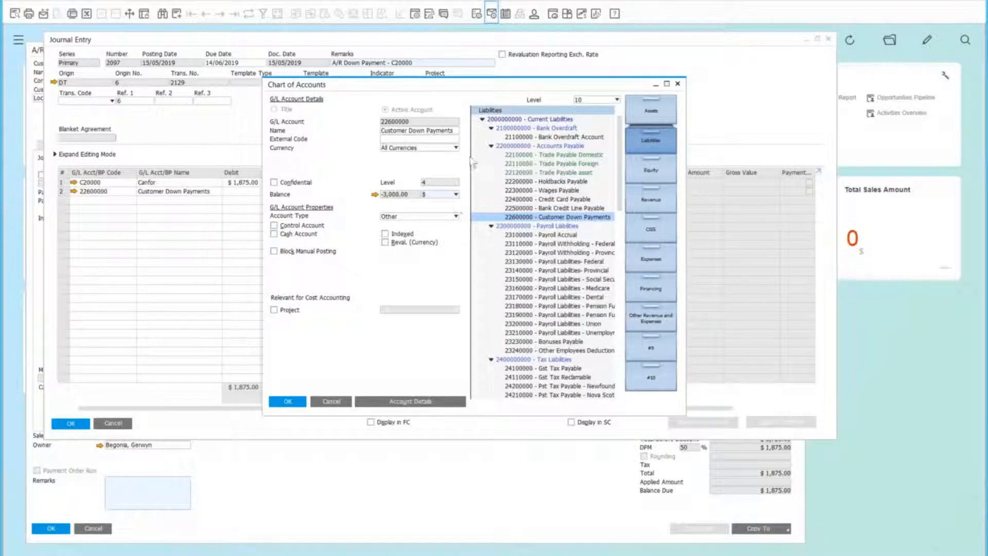
pyautogui.click(678, 84)
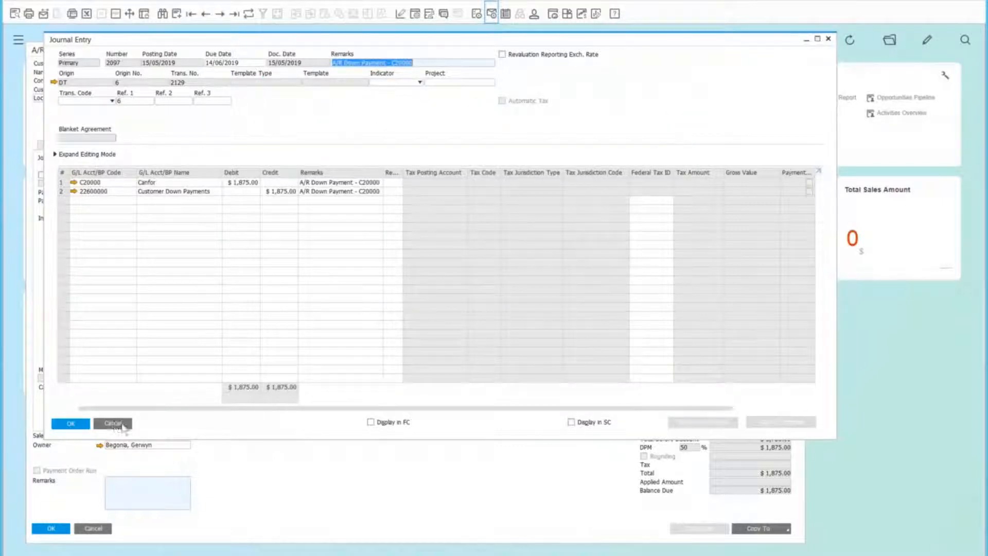
pyautogui.click(112, 424)
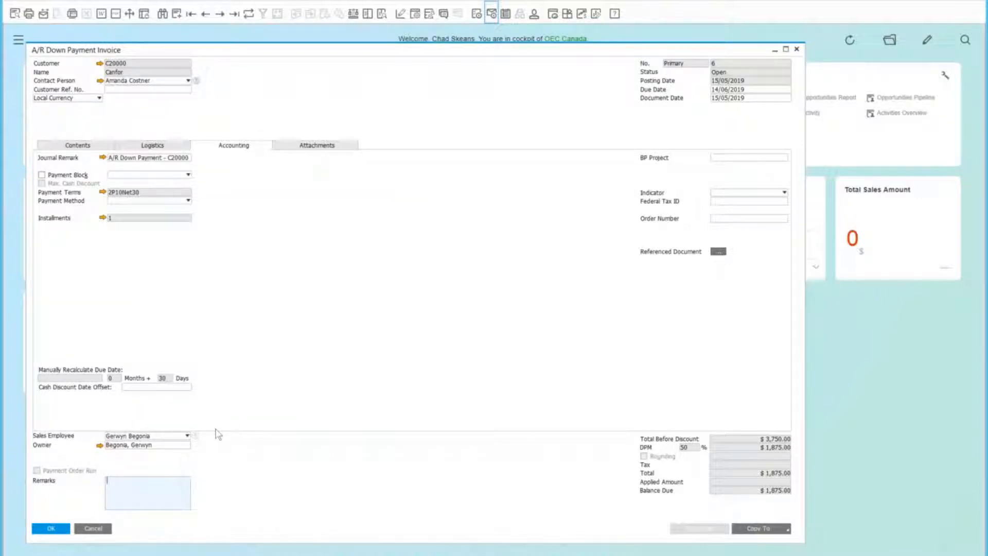
pyautogui.click(77, 146)
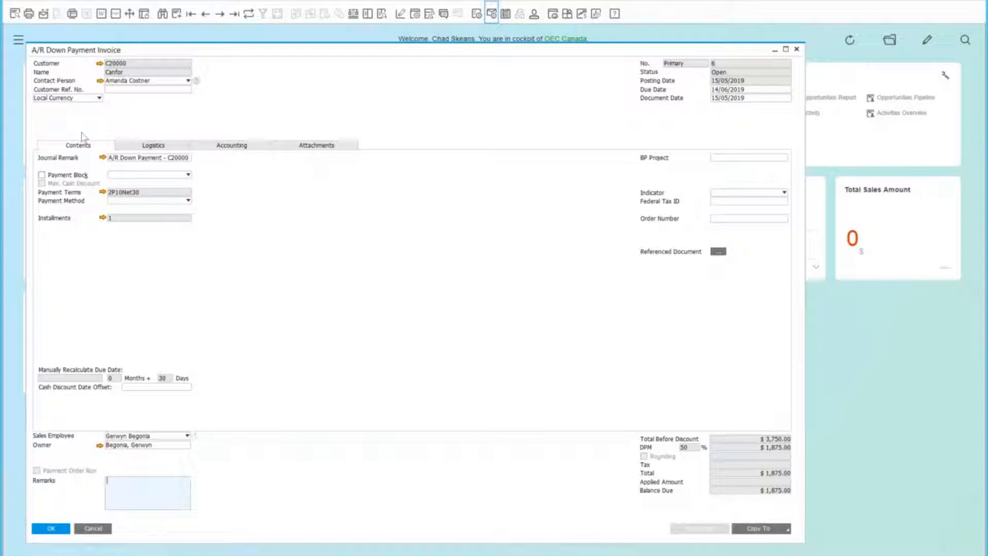
# Open a new A/R Invoice and restore its window from full screen to a smaller size
pyautogui.click(119, 1)
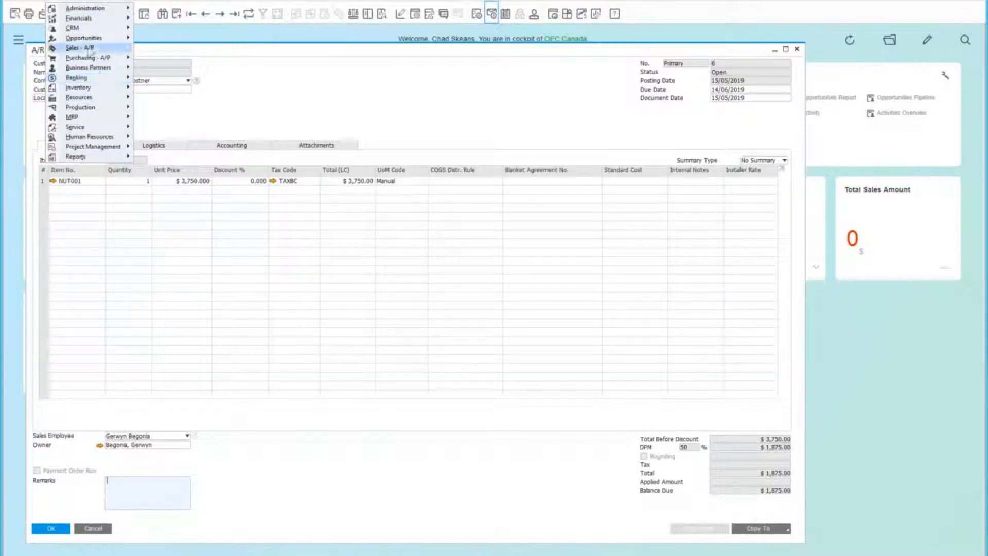
pyautogui.moveTo(90, 48)
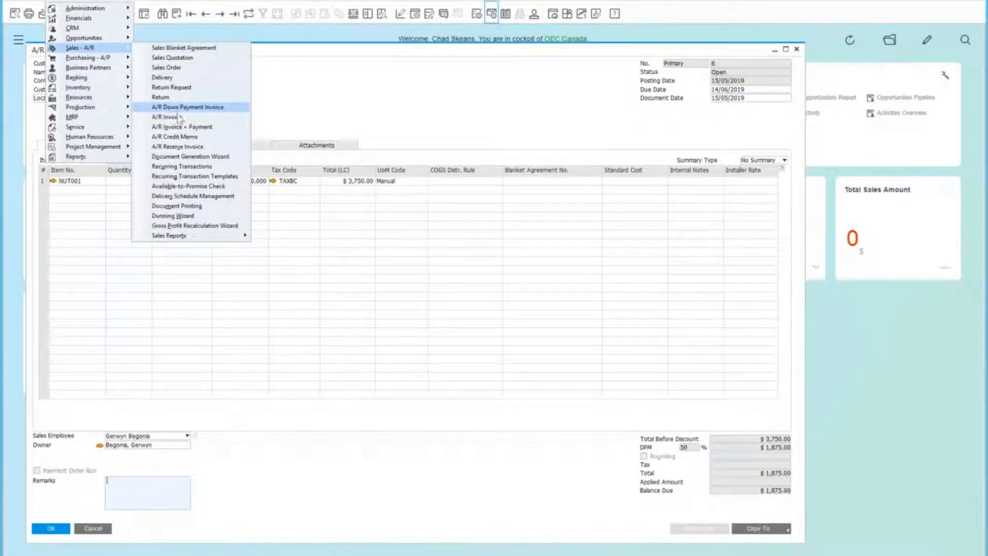
pyautogui.click(178, 118)
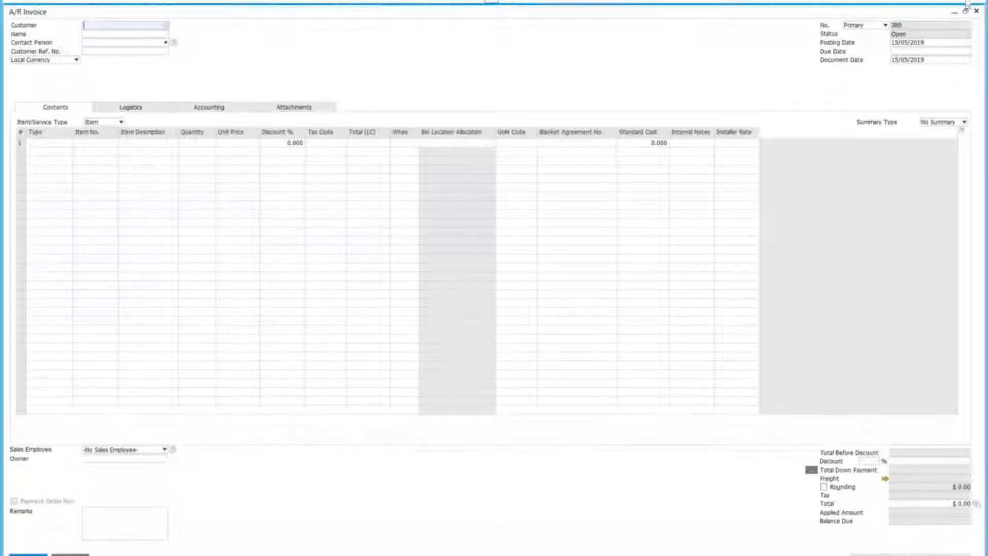
pyautogui.click(965, 5)
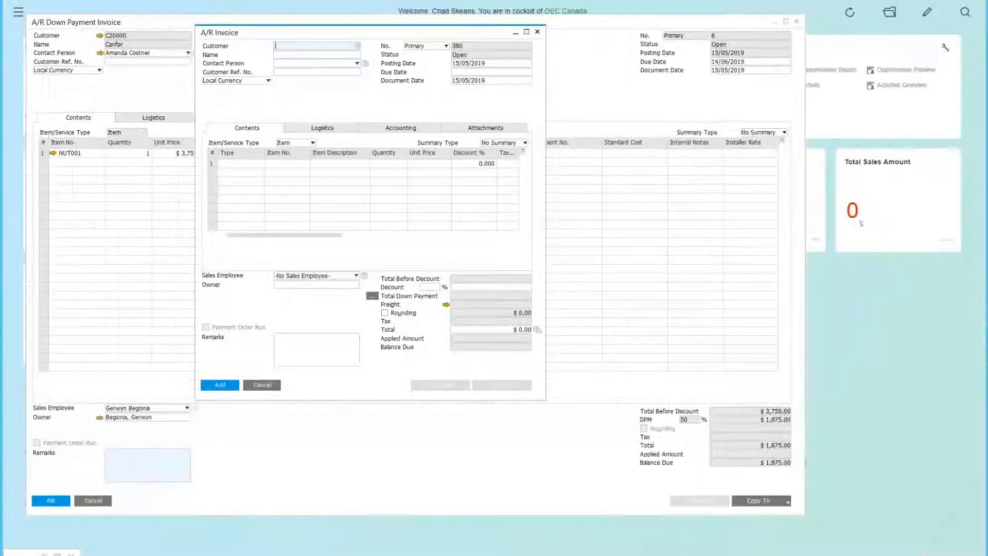
# Move and enlarge the A/R Invoice window, and set its customer to Canfor by name
pyautogui.moveTo(458, 30); pyautogui.dragTo(430, 9)
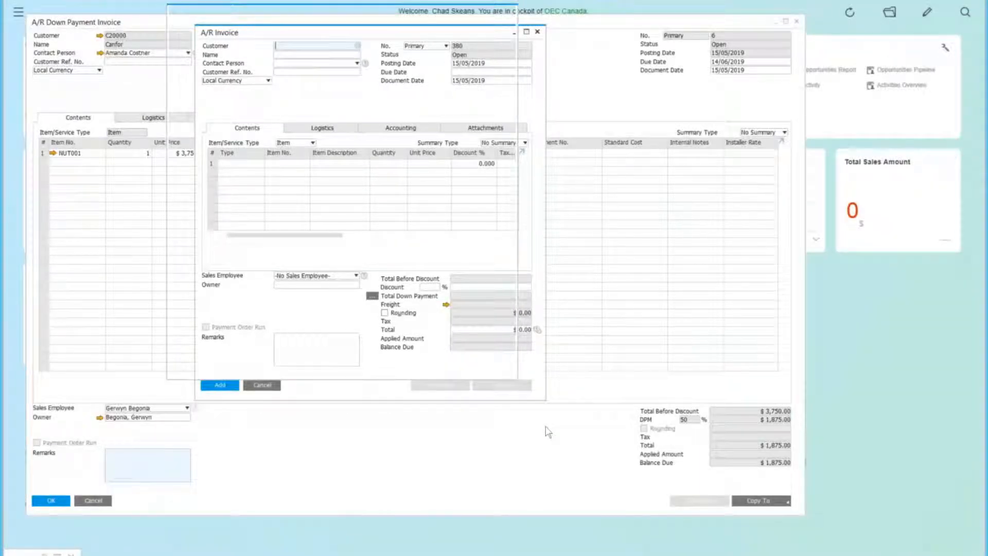
pyautogui.moveTo(519, 383); pyautogui.dragTo(920, 525)
pyautogui.click(305, 34)
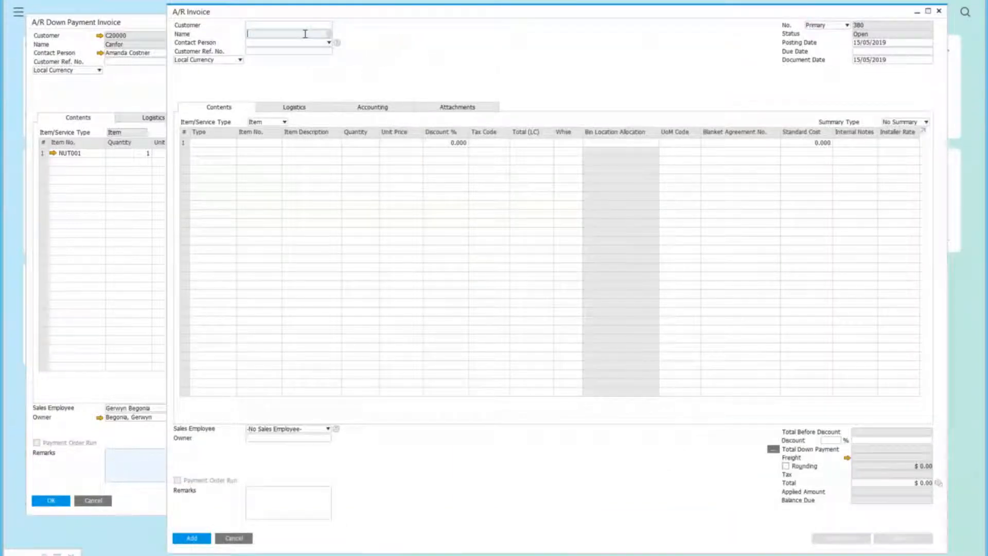
pyautogui.write('canfo')
pyautogui.press('BackSpace')
pyautogui.write('fo')
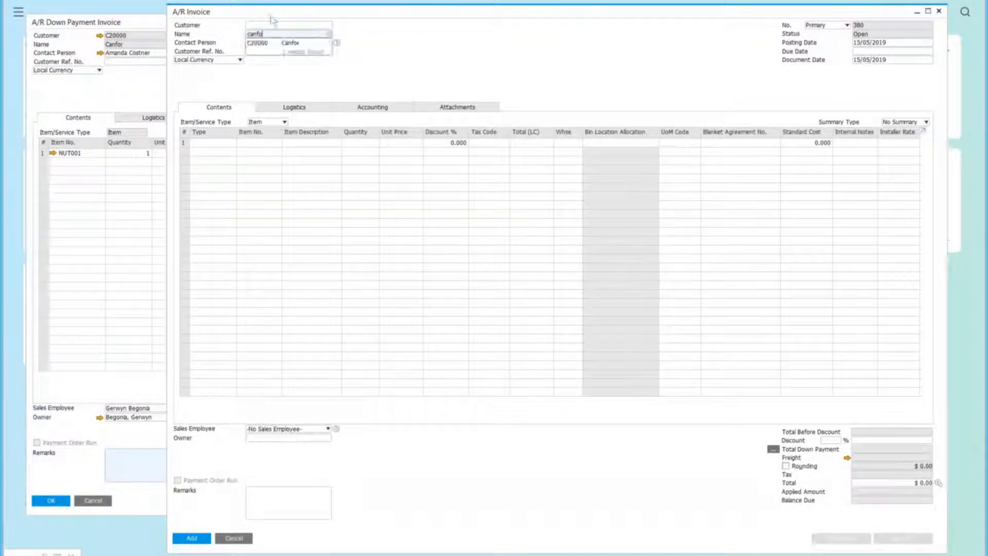
pyautogui.click(290, 44)
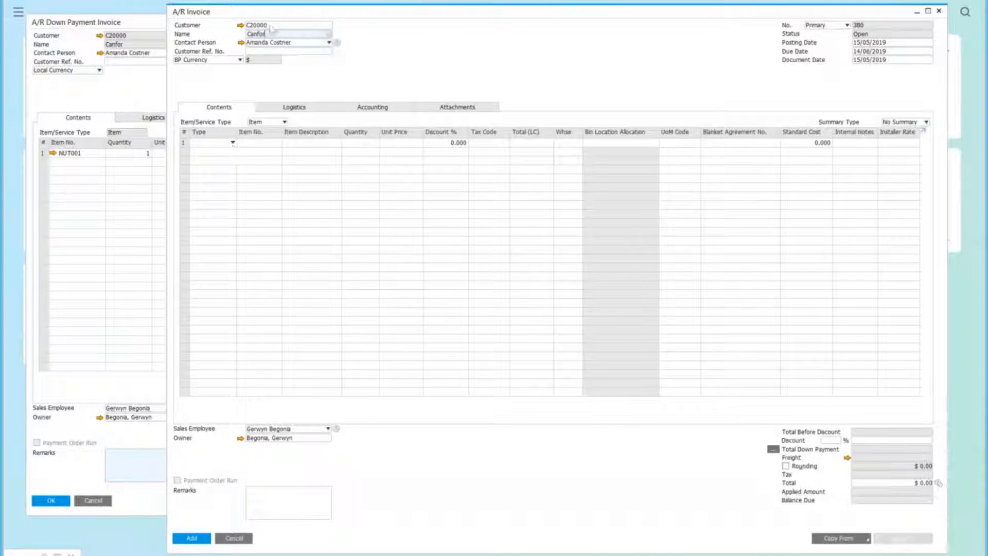
# Add item NUT001, Conveyer Pulley, from the Items group as the invoice's first line
pyautogui.click(260, 144)
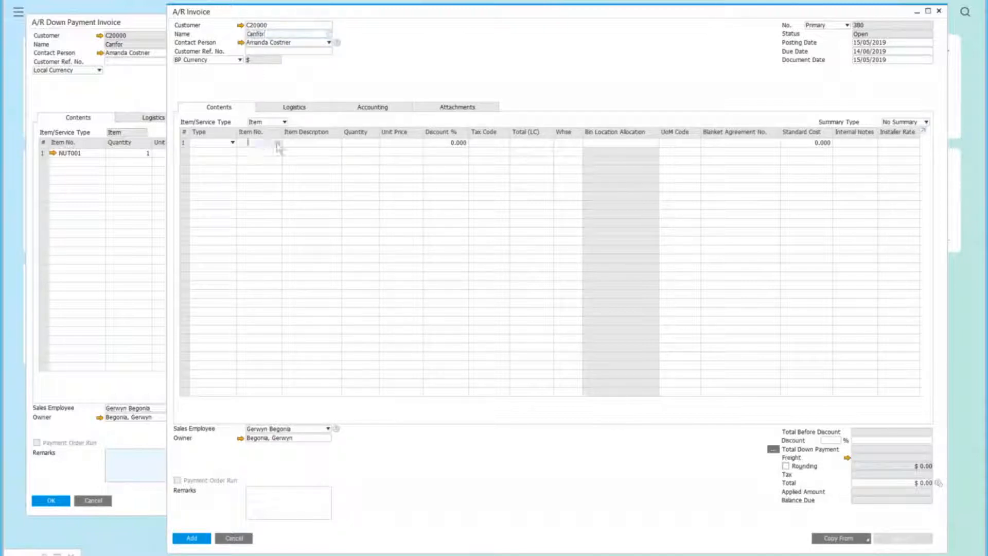
pyautogui.click(277, 145)
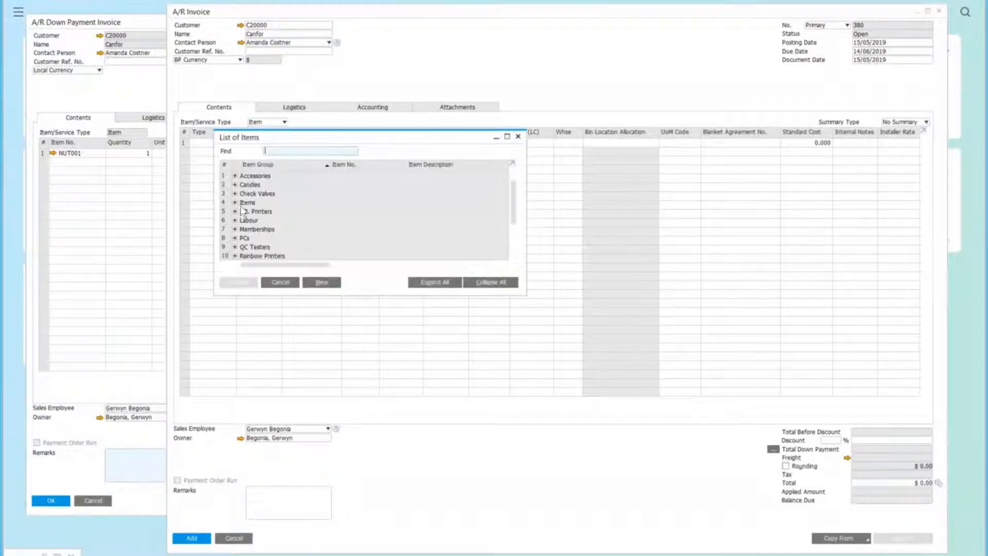
pyautogui.click(418, 230)
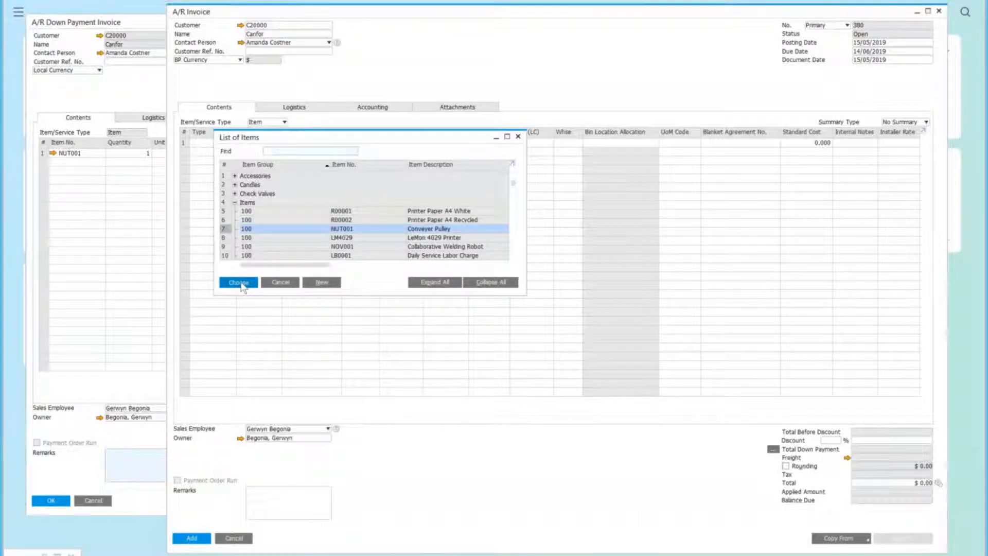
pyautogui.click(242, 285)
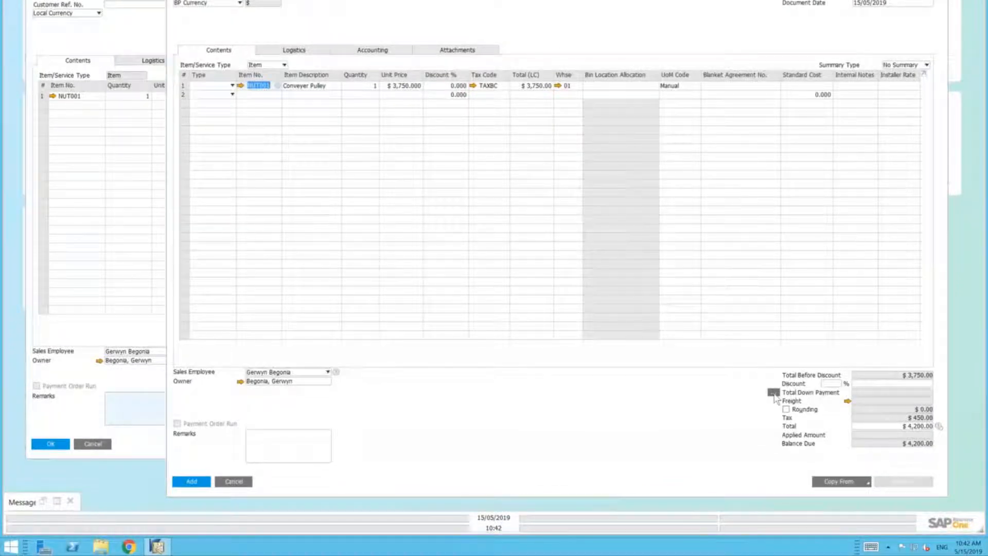
# Check the A/R invoice for down payments to draw, and open a new Incoming Payments document for Canfor
pyautogui.click(774, 393)
pyautogui.click(86, 378)
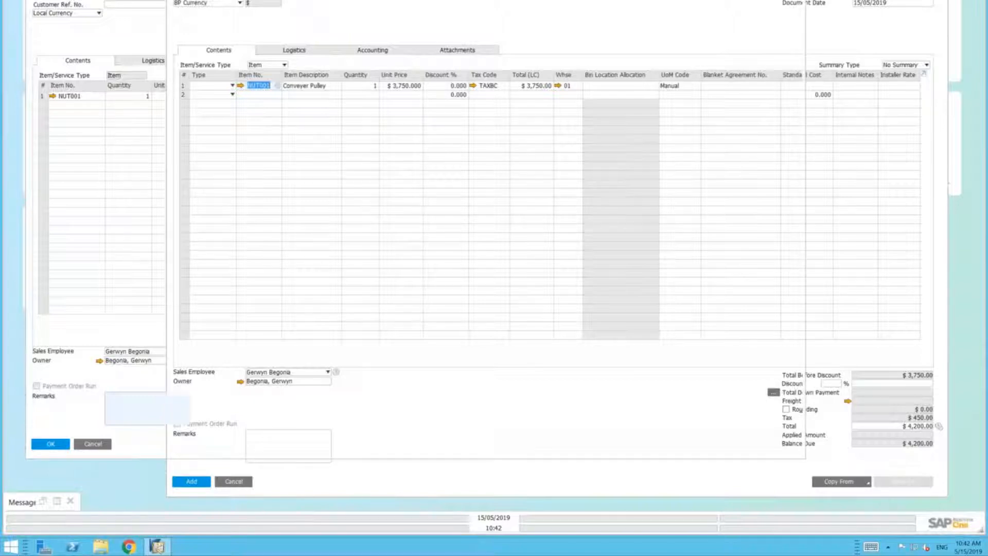
pyautogui.click(117, 11)
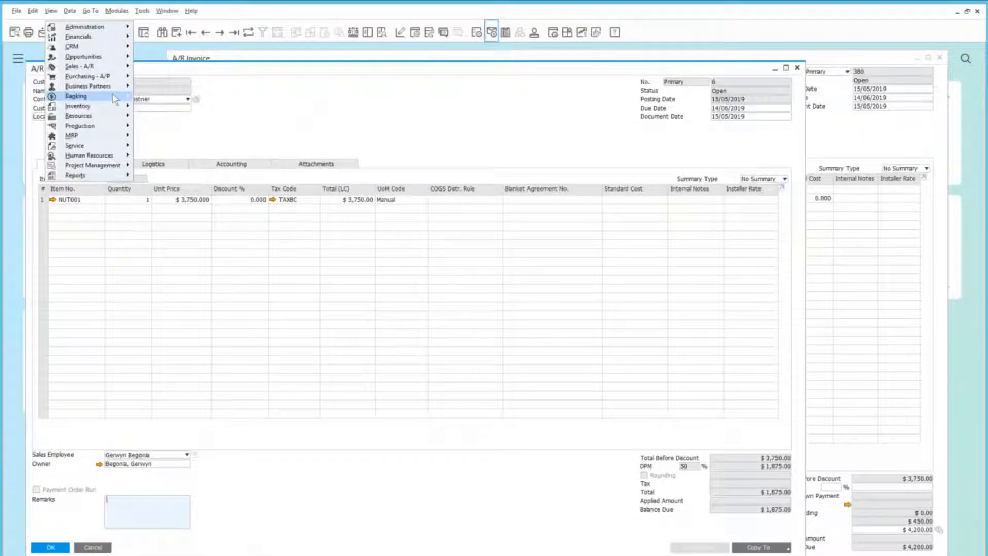
pyautogui.moveTo(115, 97)
pyautogui.moveTo(181, 97)
pyautogui.click(82, 97)
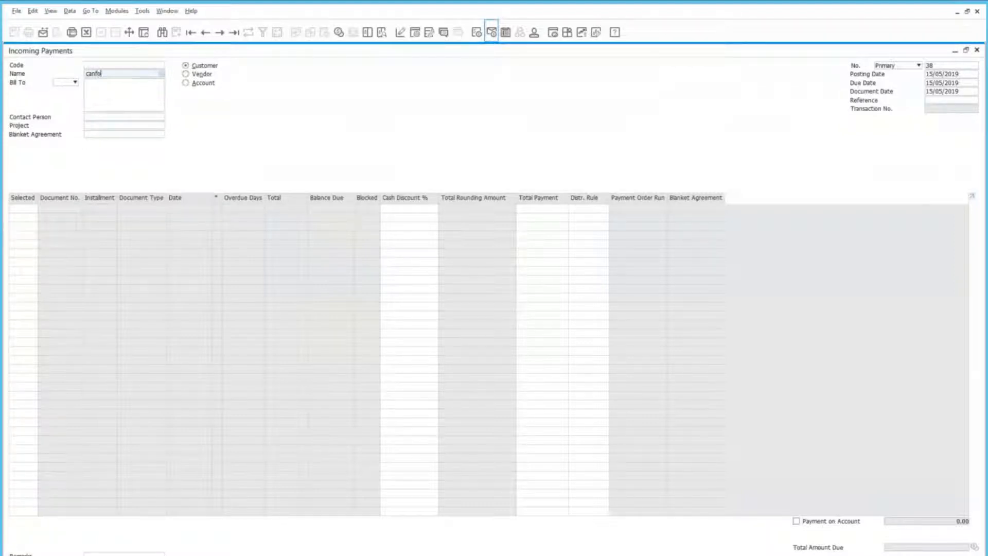
pyautogui.write('r')
pyautogui.press('Tab')
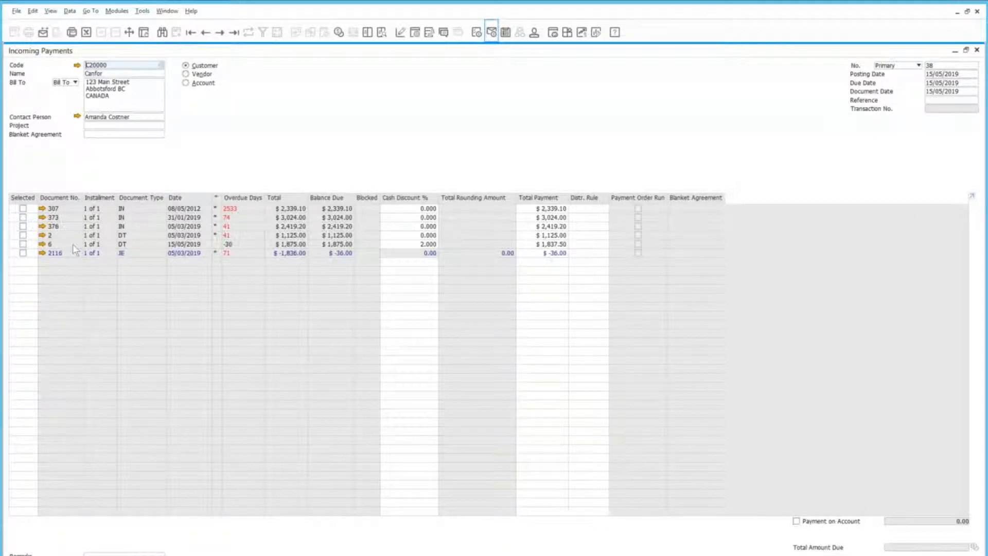
# Select down payment document 6 for payment and enter a check for the full balance of $1,837.50
pyautogui.click(72, 245)
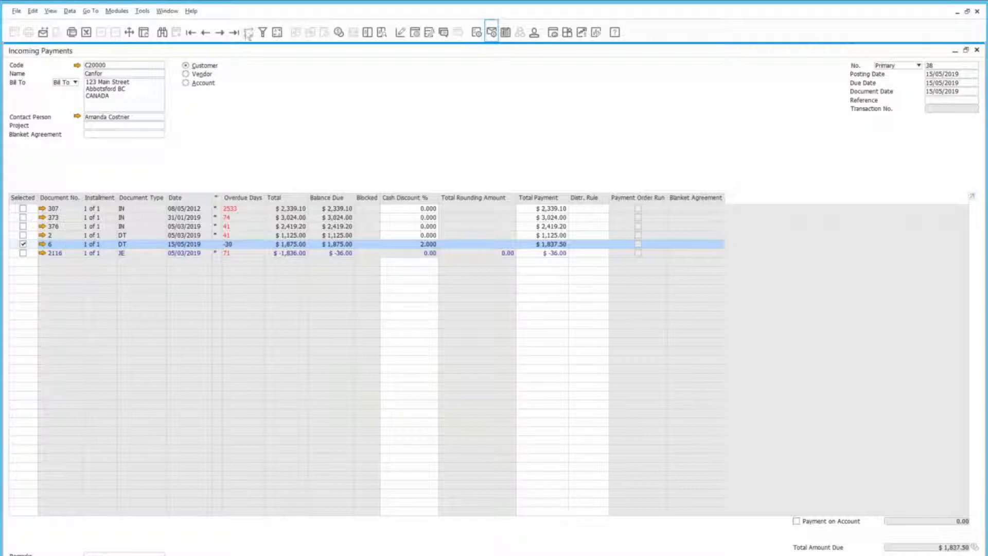
pyautogui.click(339, 32)
pyautogui.click(348, 208)
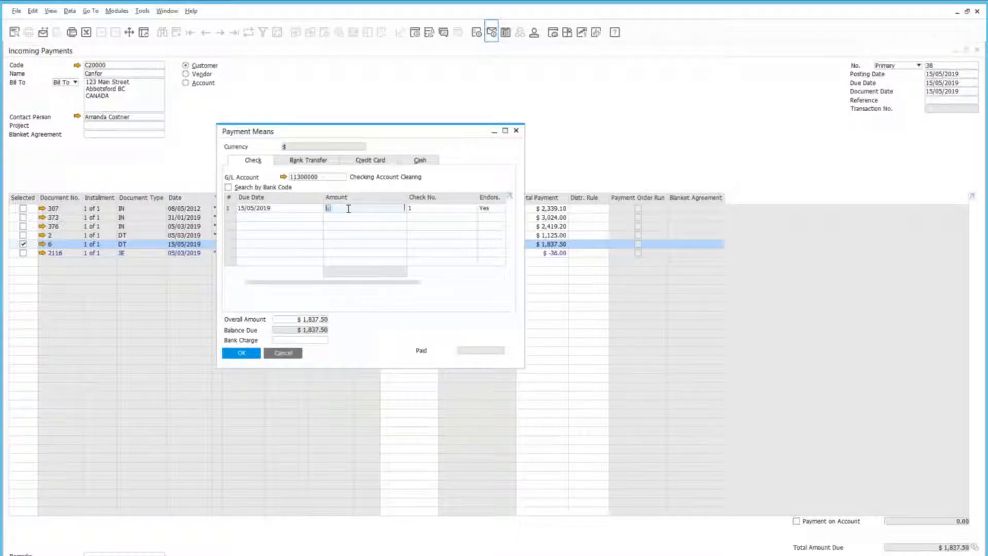
pyautogui.hotkey('ctrl', 'b')
pyautogui.click(241, 353)
pyautogui.click(241, 354)
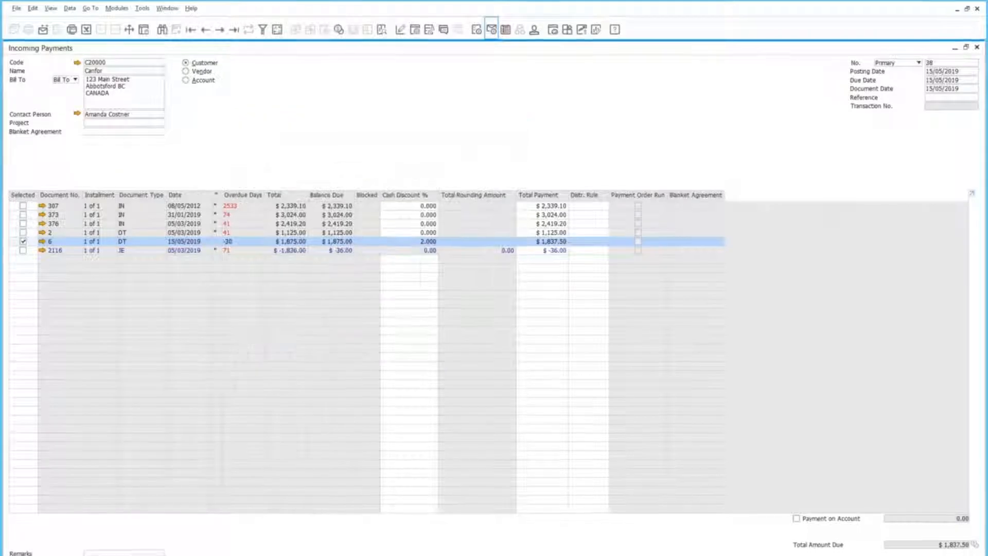
# Add the incoming payment, confirming that it cannot be changed, and close the Incoming Payments window
pyautogui.click(32, 550)
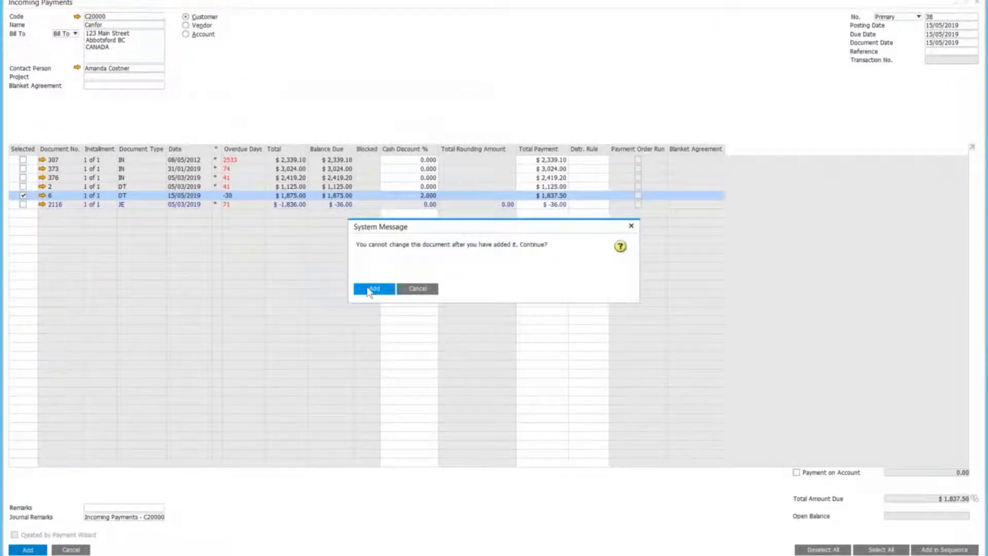
pyautogui.click(370, 289)
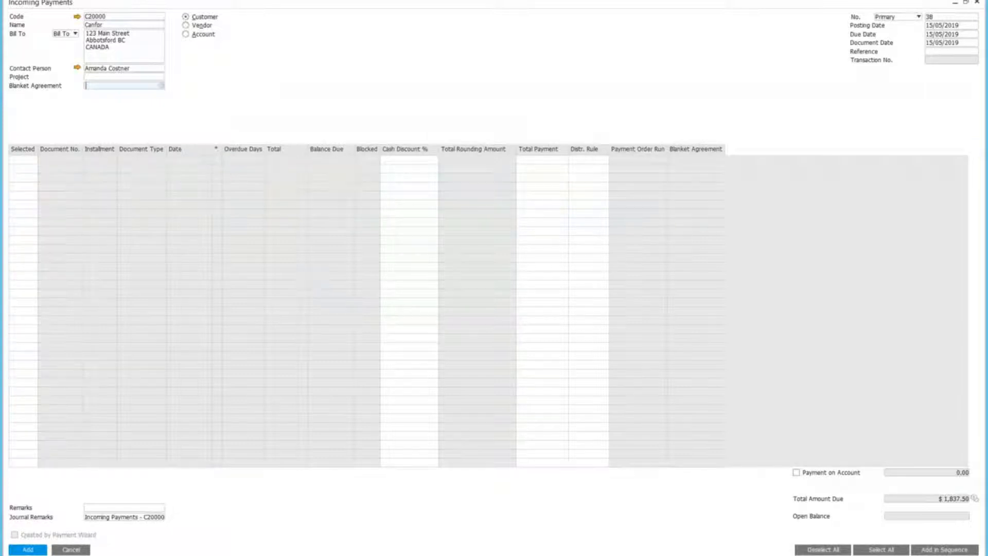
pyautogui.click(72, 549)
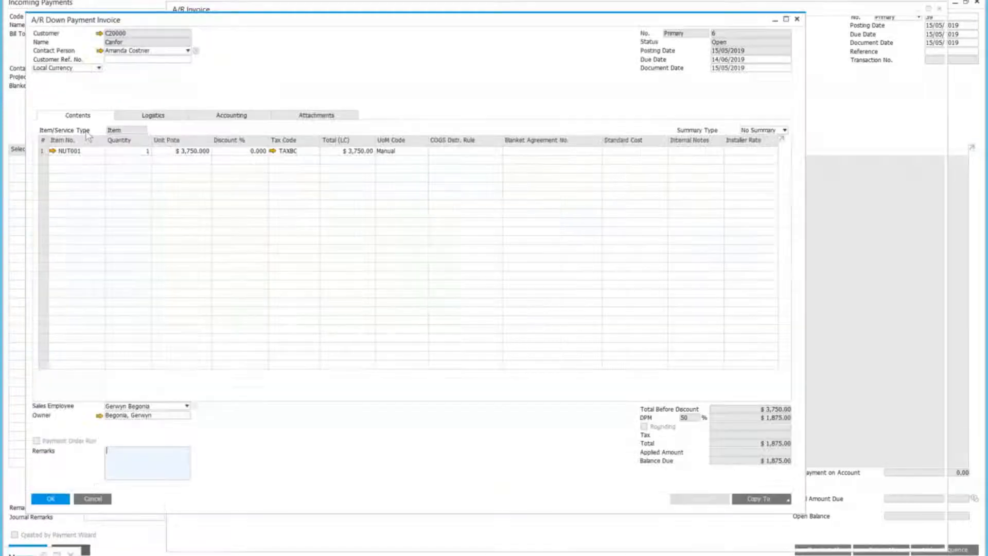
# Examine the A/R Down Payment Invoice's relationship map for its linked incoming payment, and close the map
pyautogui.rightClick(372, 69)
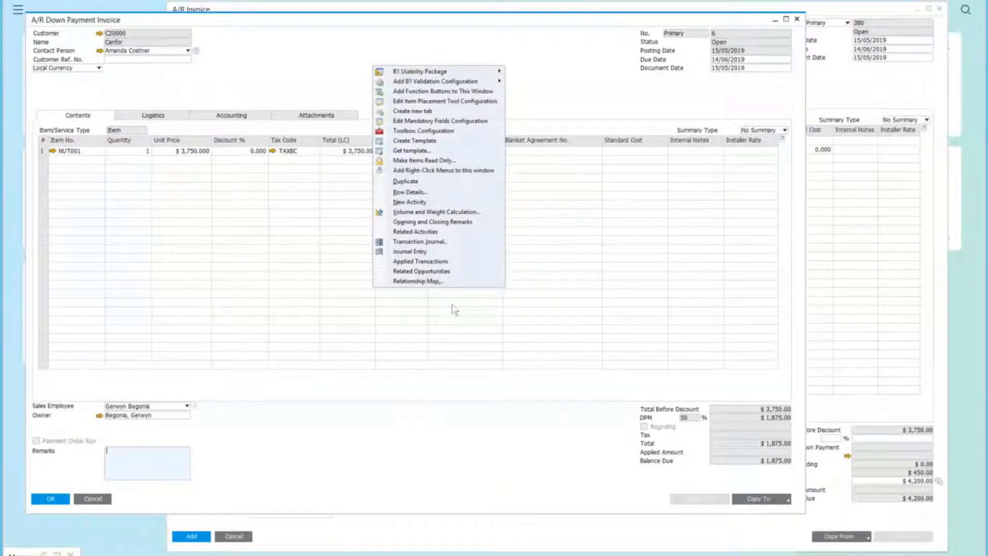
pyautogui.click(432, 286)
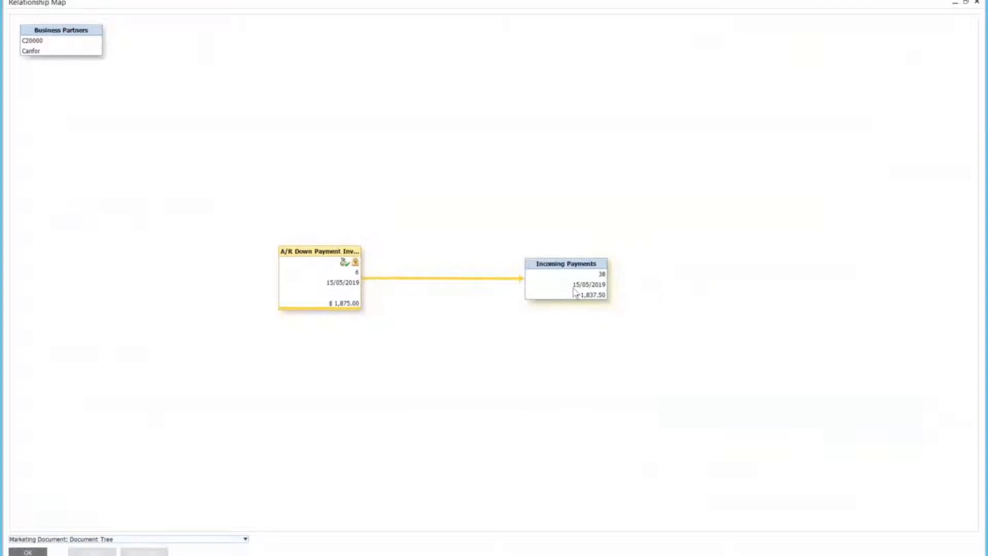
pyautogui.moveTo(921, 3); pyautogui.dragTo(844, 37)
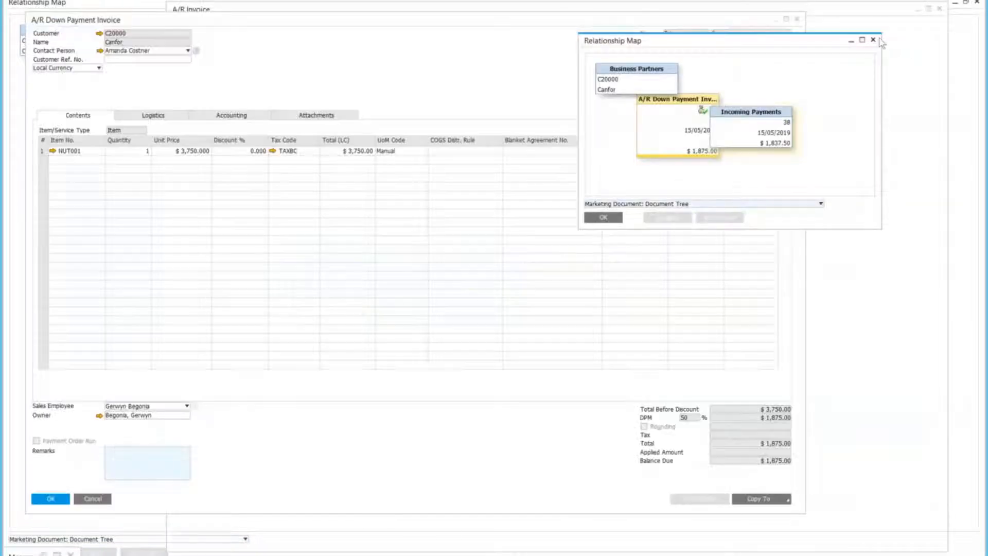
pyautogui.click(874, 40)
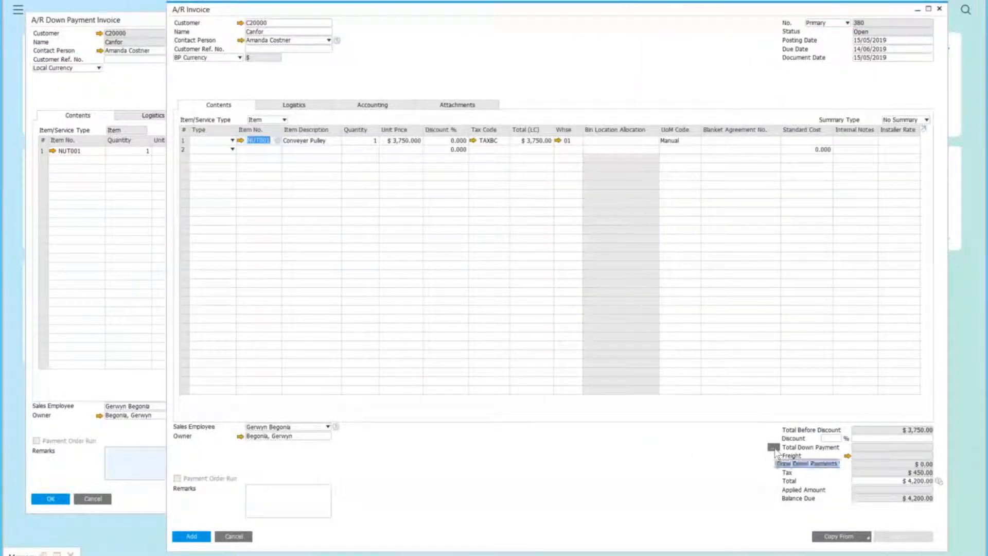
# Draw the full $1,875.00 of down payment invoice 6 into the A/R invoice, enlarging the Down Payments to Draw window
pyautogui.click(775, 449)
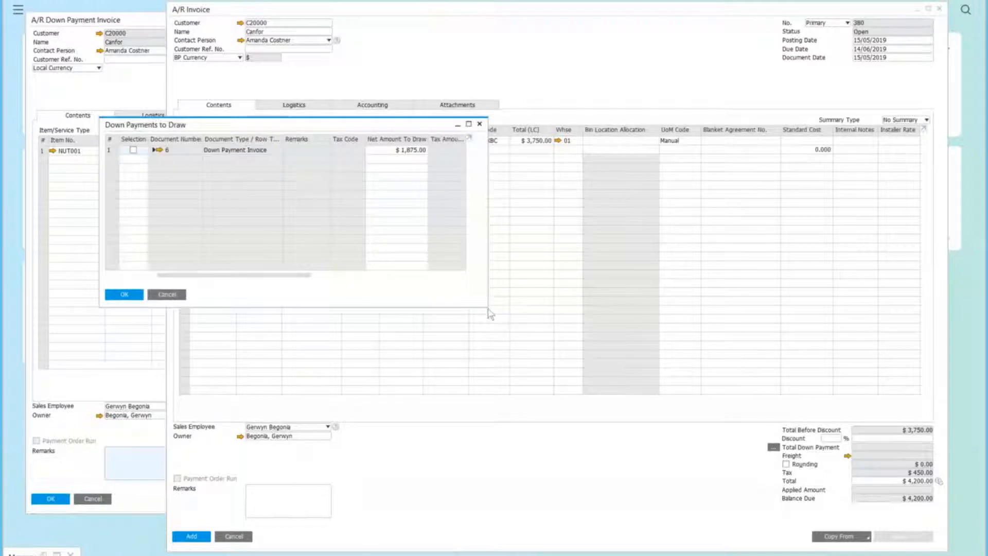
pyautogui.moveTo(487, 306); pyautogui.dragTo(921, 437)
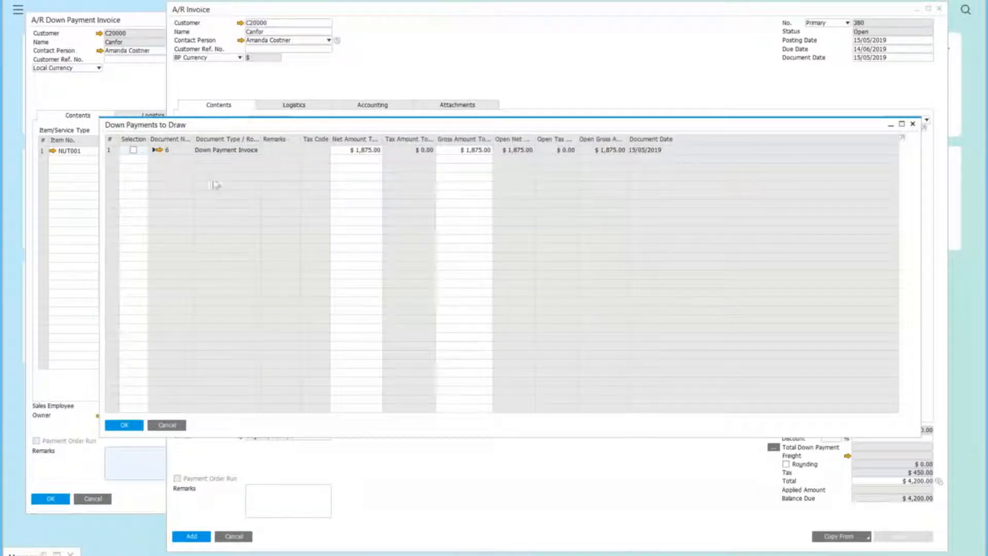
pyautogui.click(916, 126)
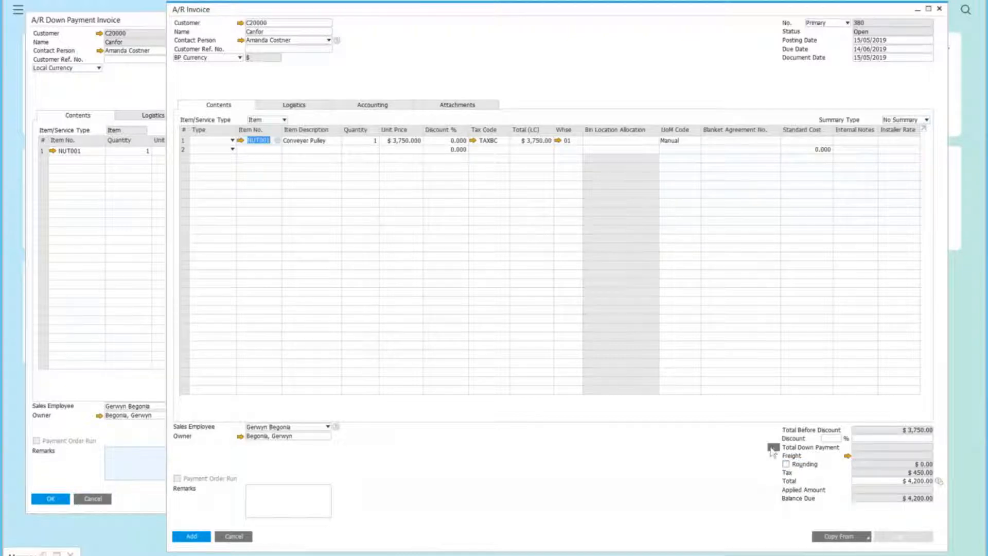
pyautogui.click(773, 447)
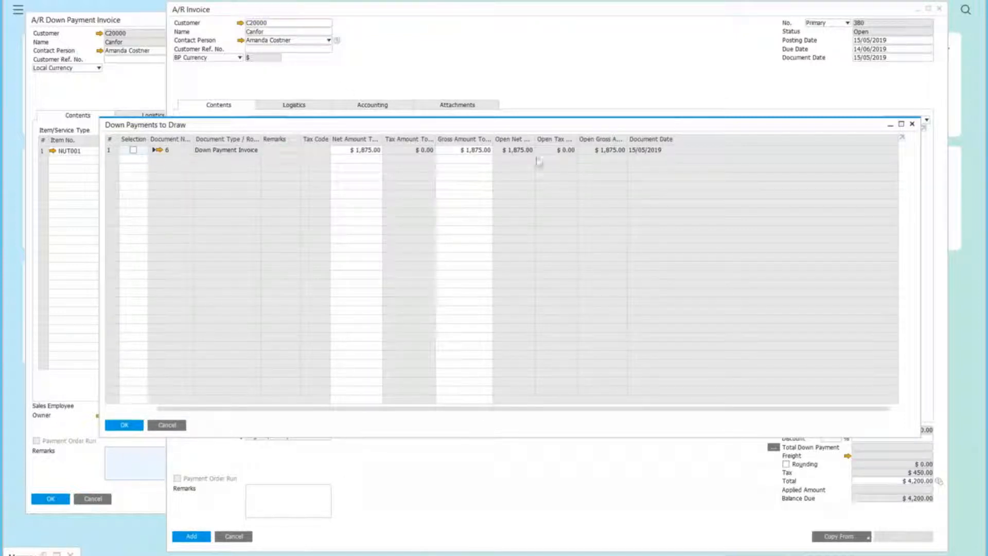
pyautogui.click(153, 150)
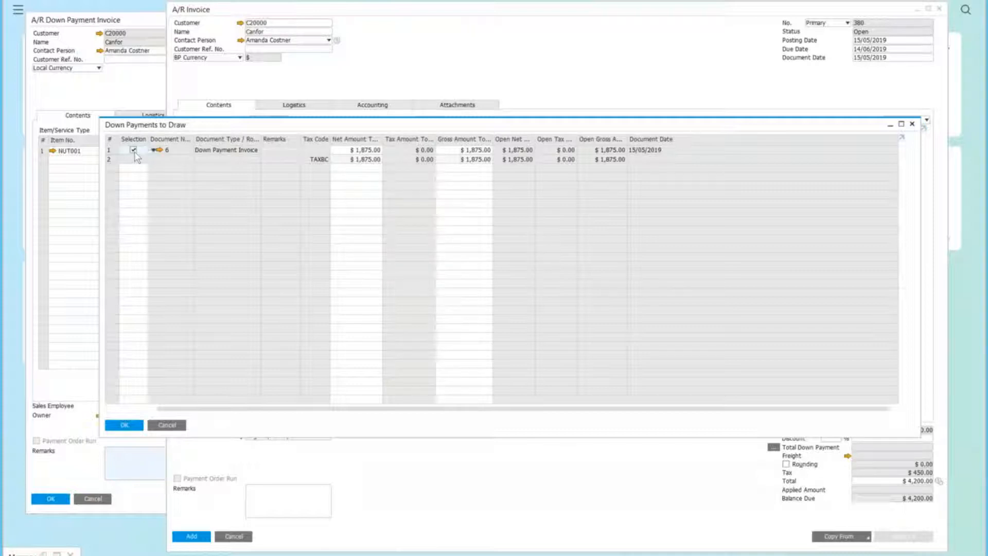
pyautogui.click(127, 428)
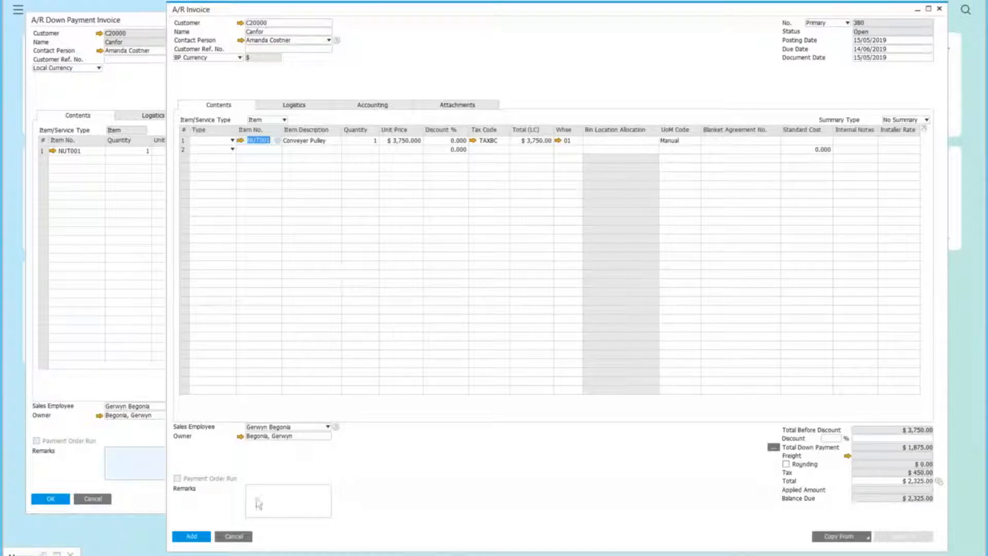
# Add the A/R invoice with an automatically selected serial number for the Conveyer Pulley, confirming that the document cannot be changed
pyautogui.click(194, 539)
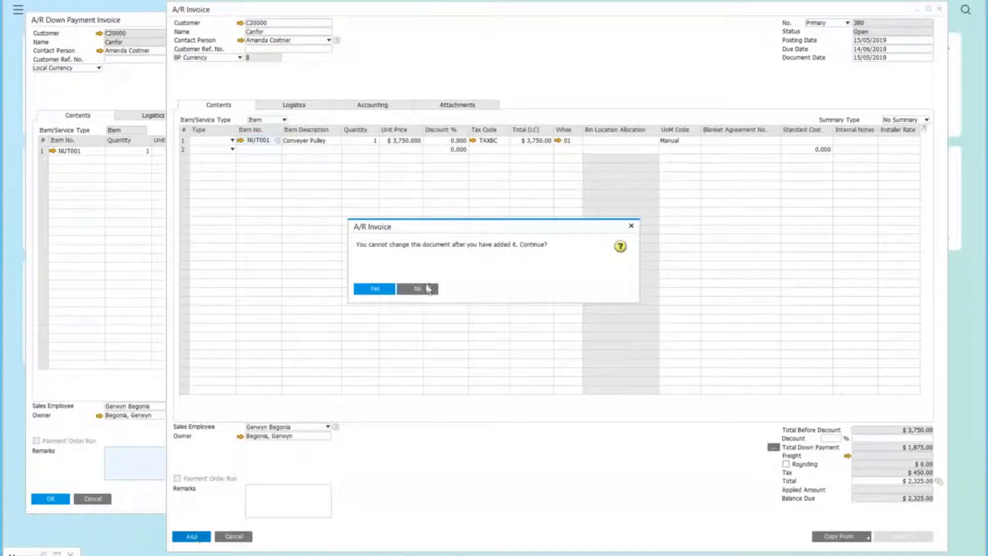
pyautogui.click(374, 290)
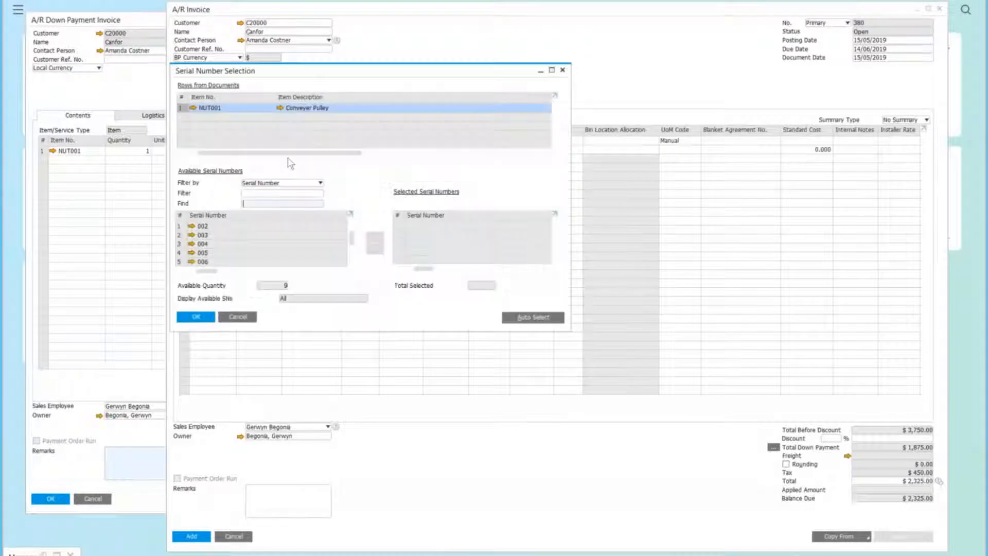
pyautogui.click(534, 319)
pyautogui.click(195, 316)
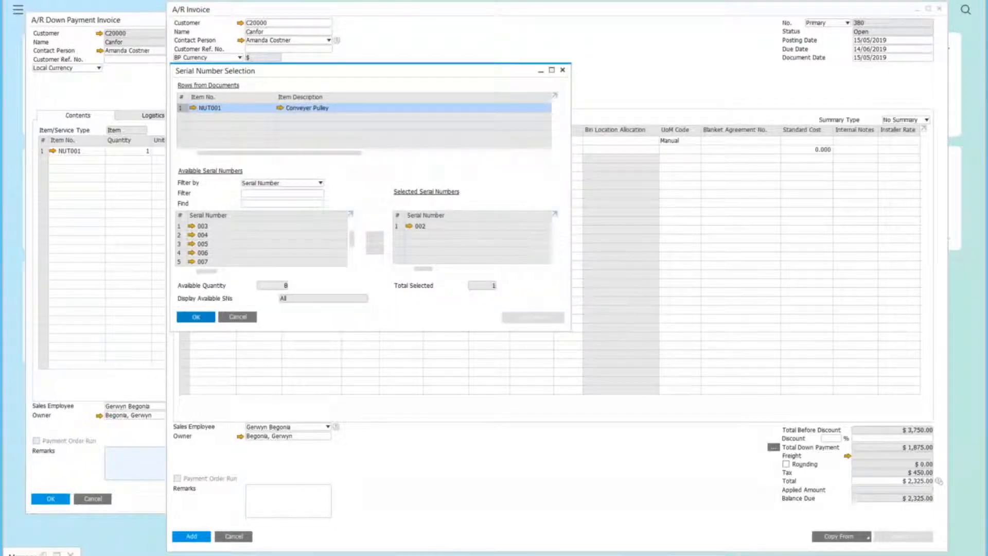
pyautogui.click(195, 317)
pyautogui.click(192, 536)
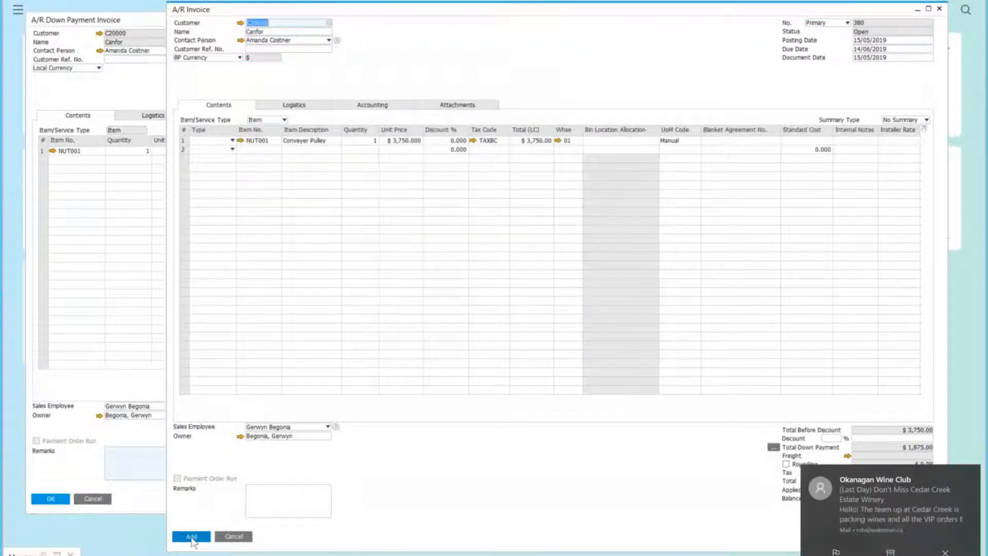
pyautogui.click(375, 290)
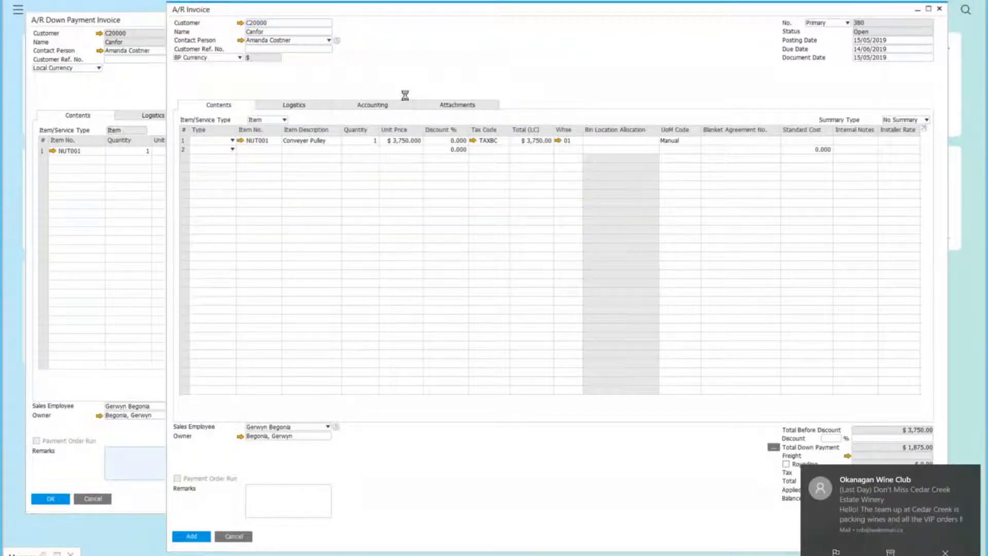
# Reopen the newly added A/R Invoice, examine its enlarged relationship map for the linked down payment and incoming payment, and close the map
pyautogui.hotkey('ctrl', 'Left')
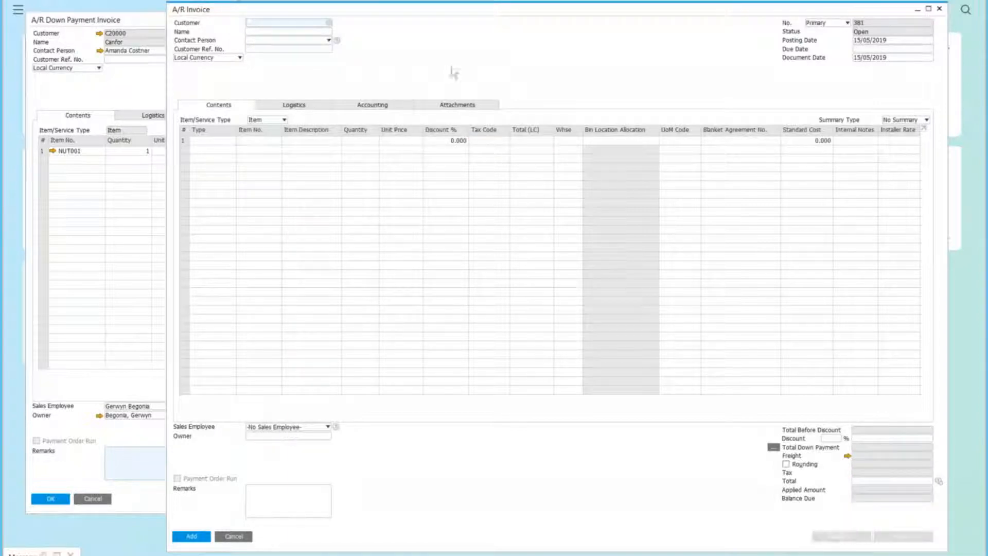
pyautogui.rightClick(474, 67)
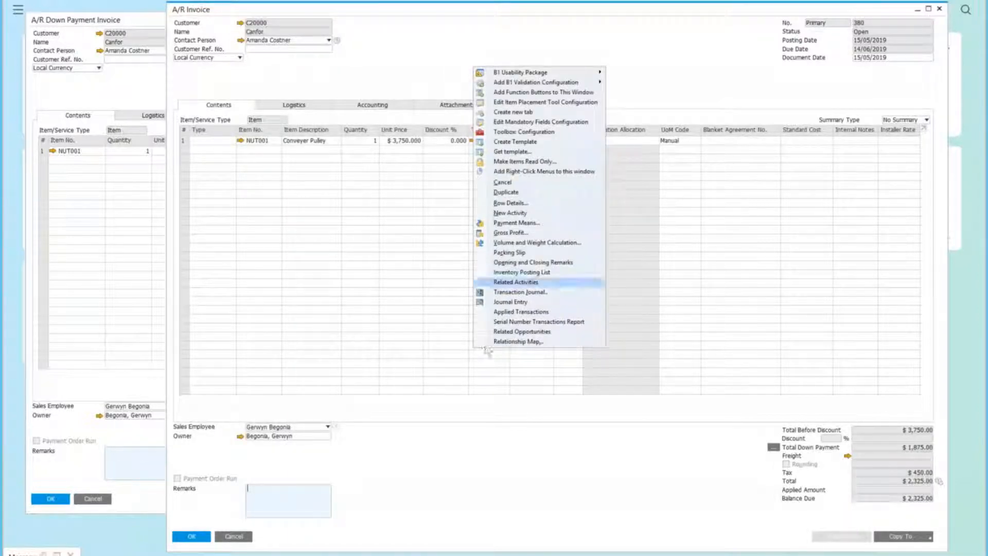
pyautogui.click(510, 341)
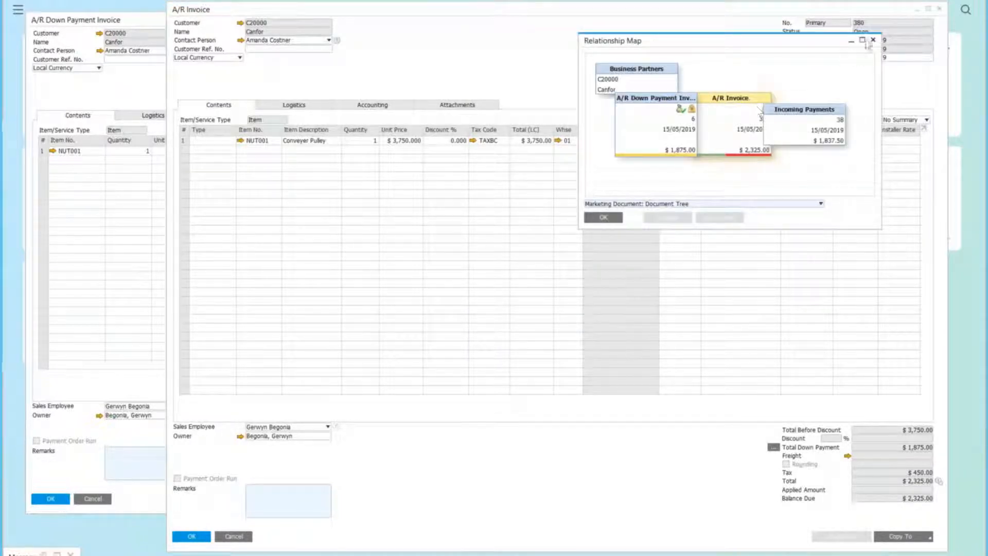
pyautogui.click(862, 39)
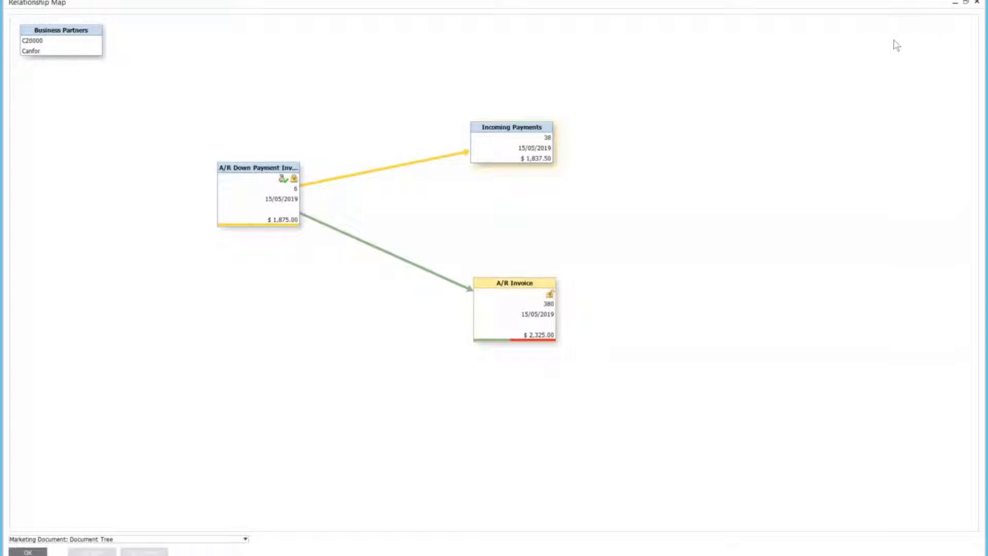
pyautogui.press('Escape')
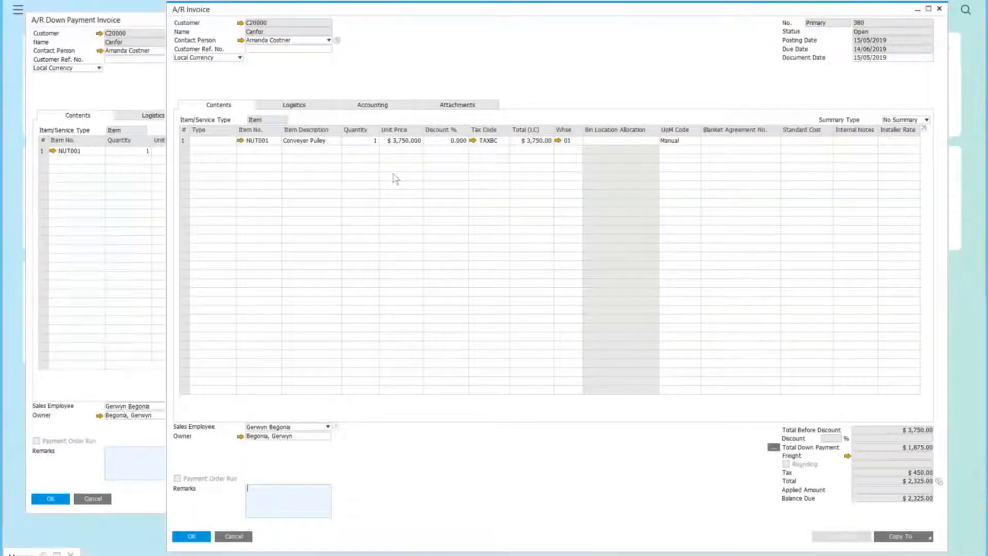
# Examine the journal entry posted by the A/R Invoice from its accounting details, and close the entry
pyautogui.click(364, 106)
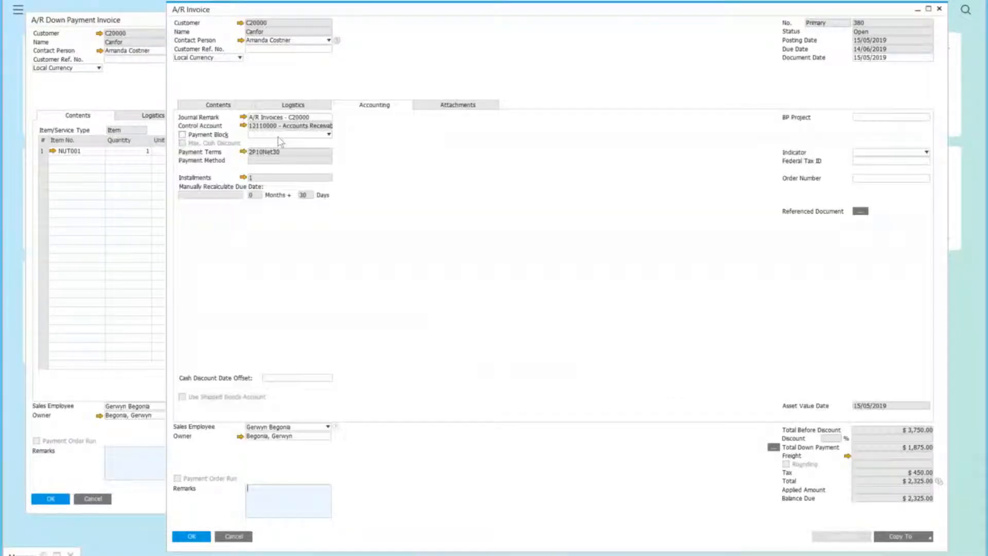
pyautogui.click(243, 118)
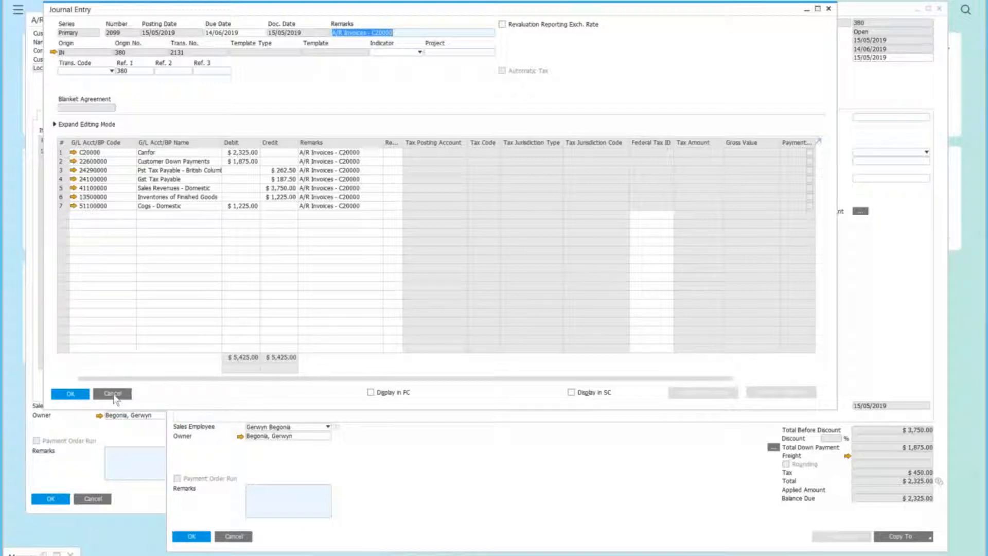
pyautogui.click(113, 394)
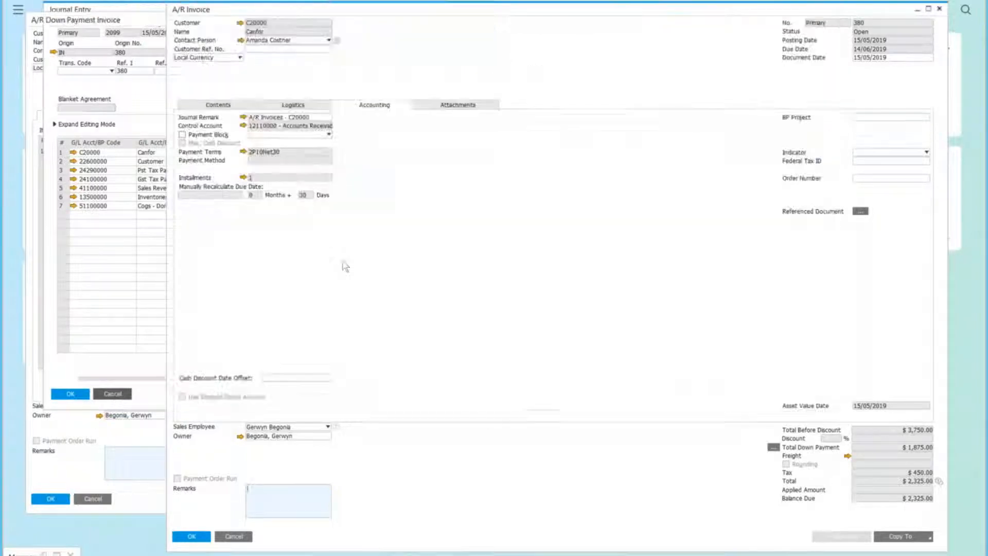
# Look over the A/R Invoice's logistics and contents, and close both the A/R Invoice and the A/R Down Payment Invoice
pyautogui.click(293, 105)
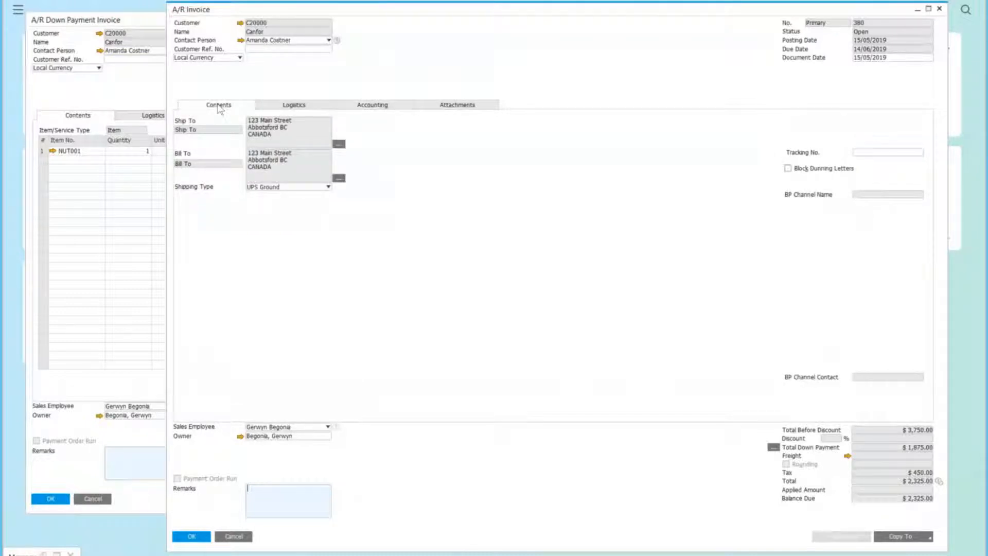
pyautogui.click(219, 105)
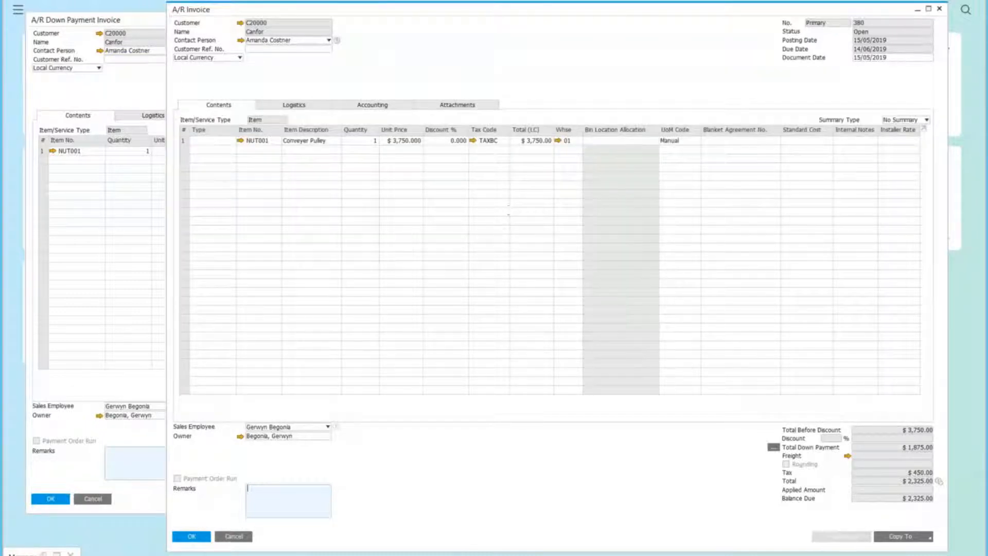
pyautogui.click(94, 499)
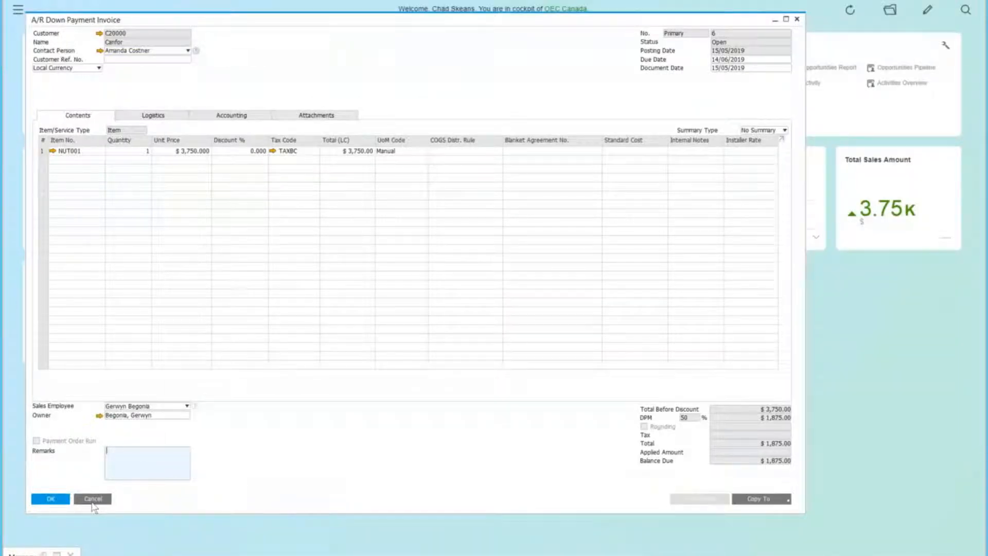
pyautogui.click(94, 499)
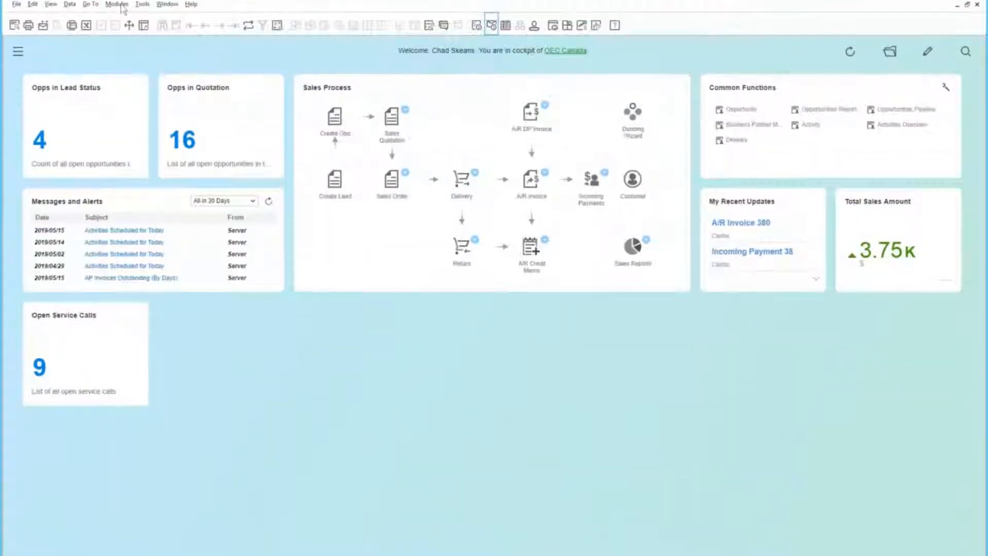
# Start a new sales order for the customer Canfor
pyautogui.click(118, 11)
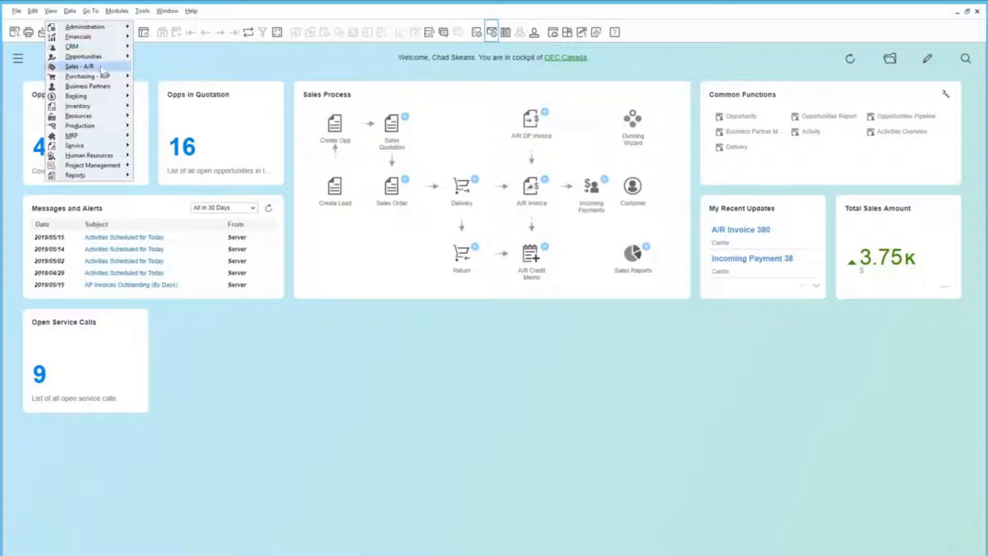
pyautogui.moveTo(103, 70)
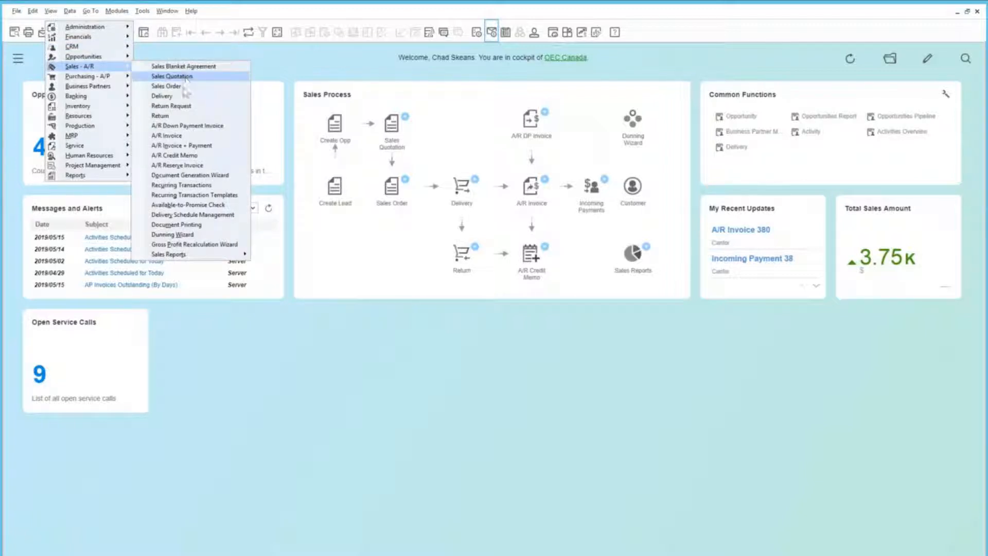
pyautogui.click(184, 88)
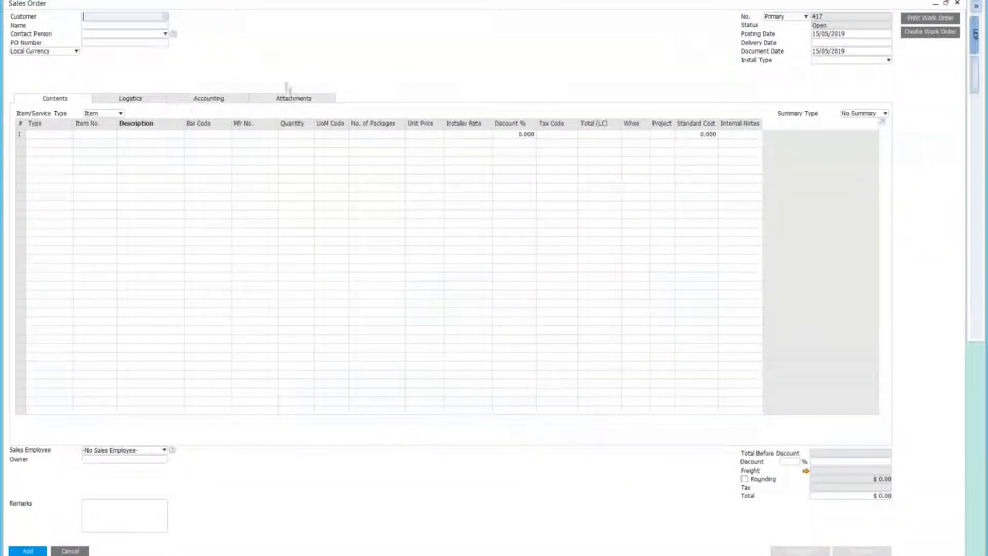
pyautogui.click(138, 26)
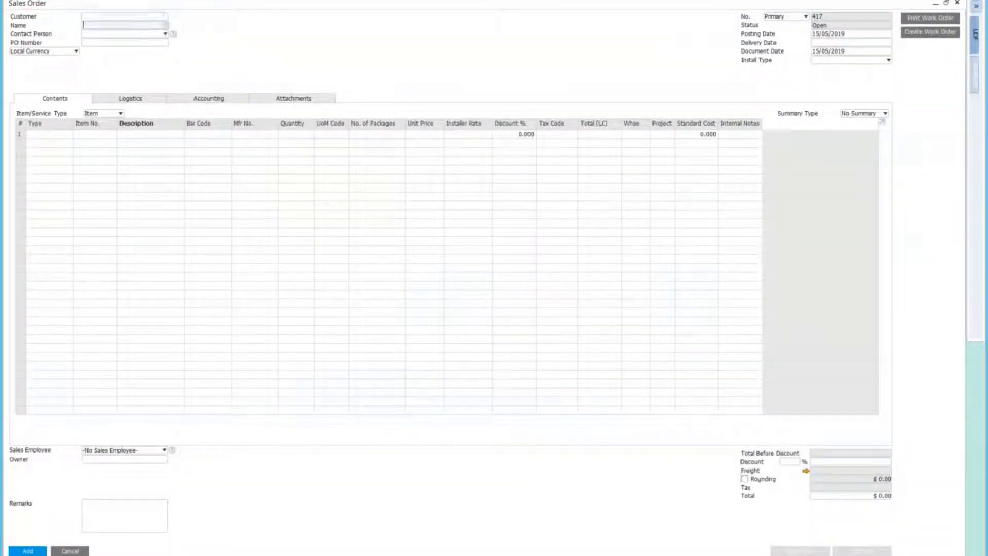
pyautogui.write('canfor')
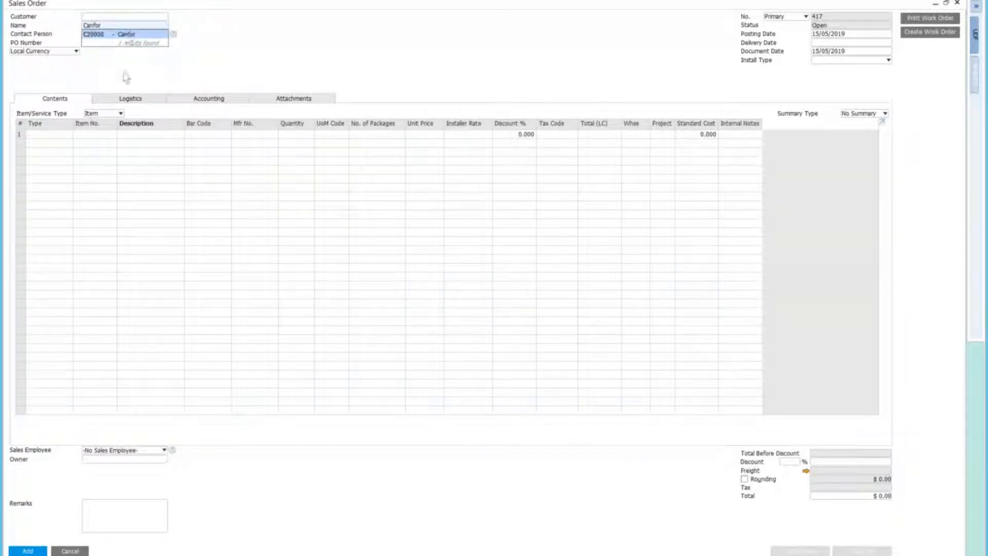
pyautogui.click(139, 34)
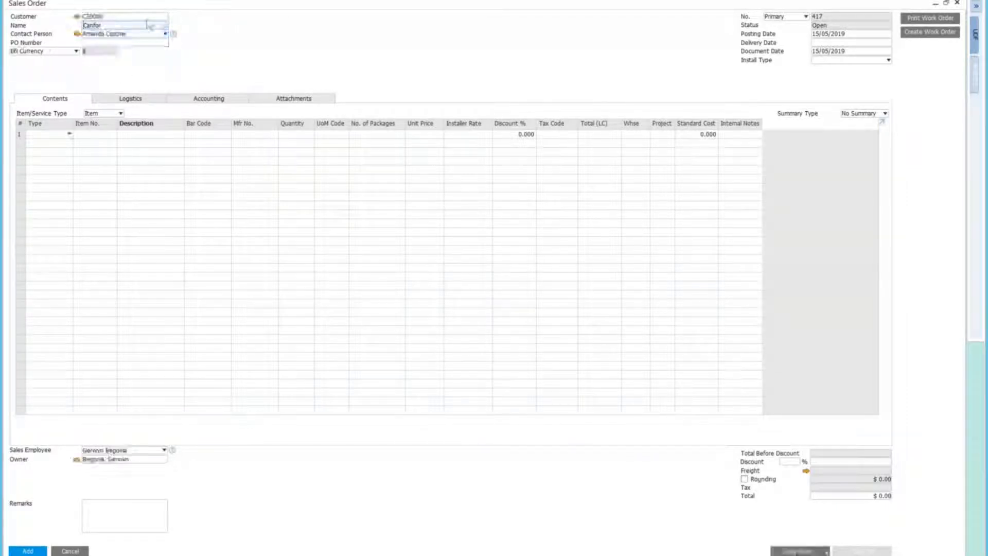
# Bring up the List of Items for the sales order's first row, enlarge its window, and fit the column widths
pyautogui.click(113, 135)
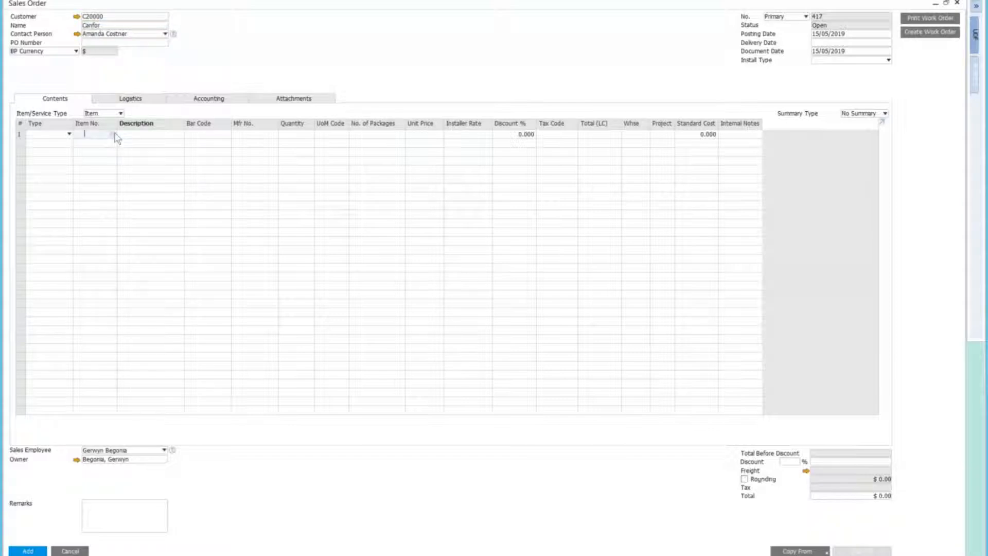
pyautogui.click(113, 134)
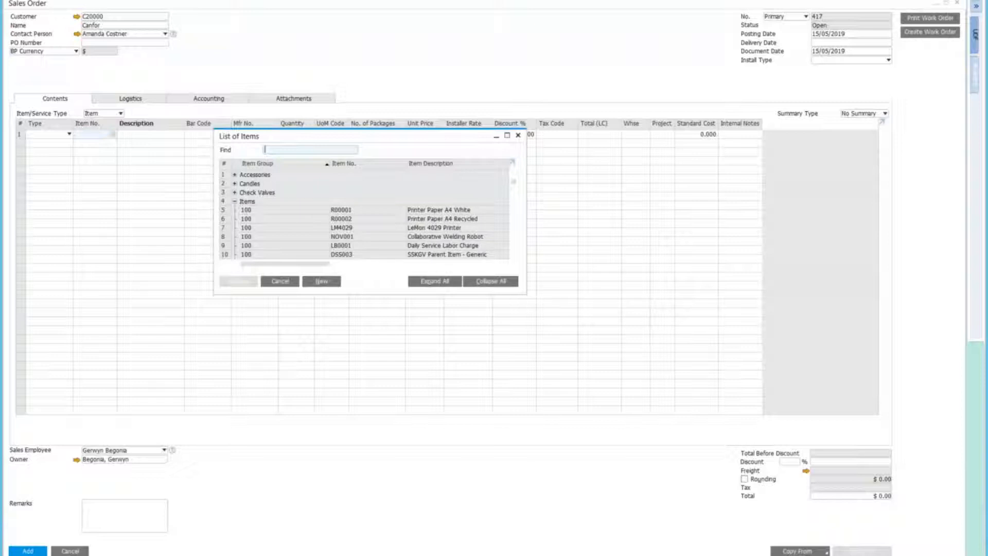
pyautogui.moveTo(561, 311); pyautogui.dragTo(841, 478)
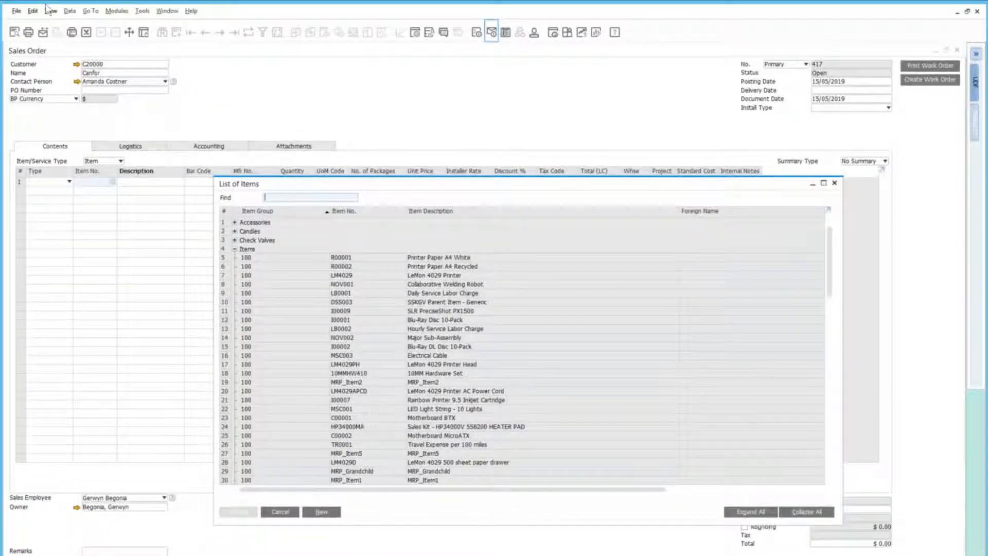
pyautogui.click(50, 10)
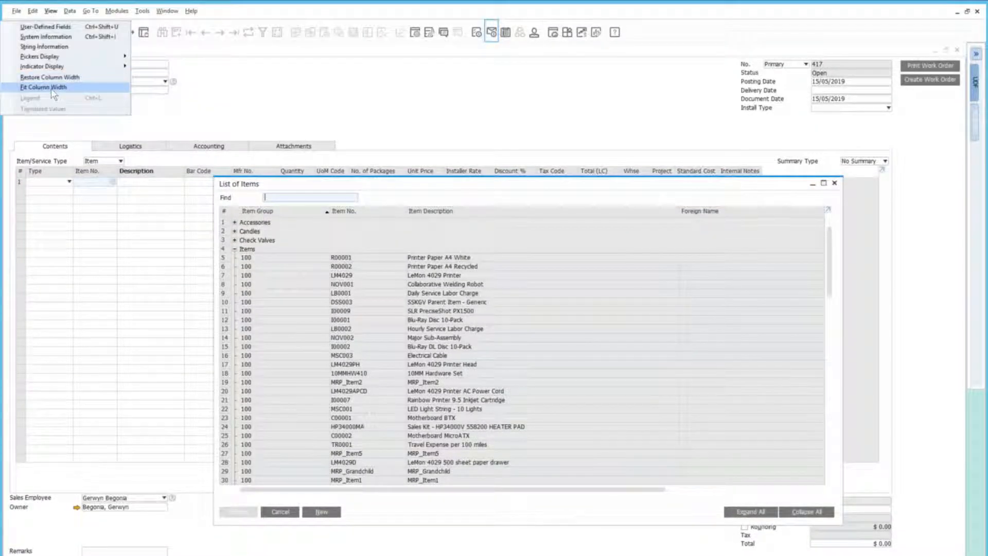
pyautogui.click(51, 88)
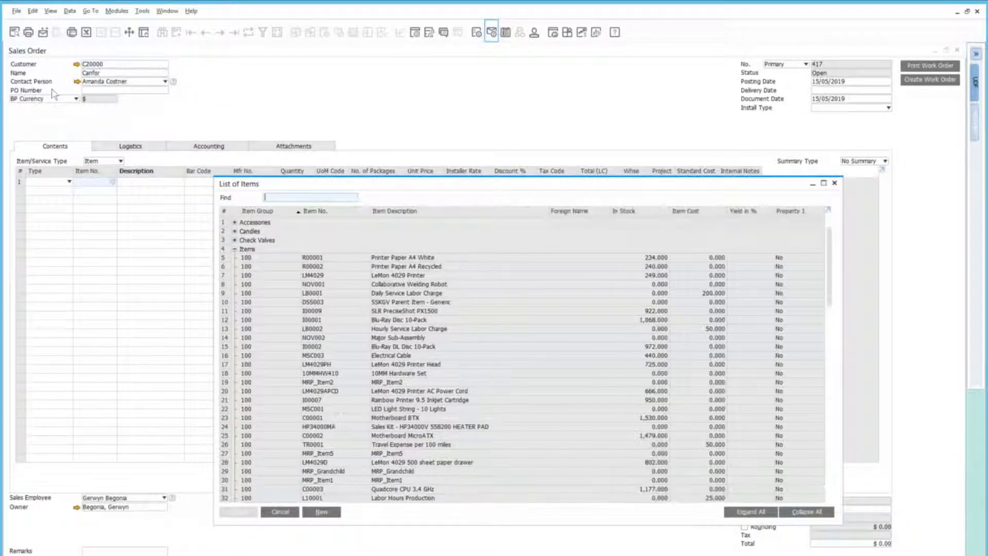
pyautogui.click(51, 11)
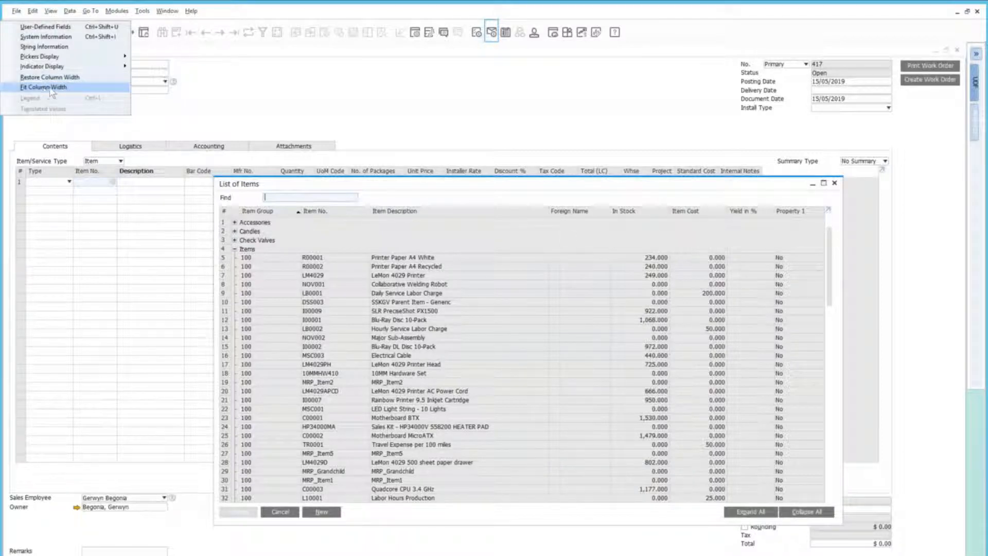
pyautogui.moveTo(33, 12)
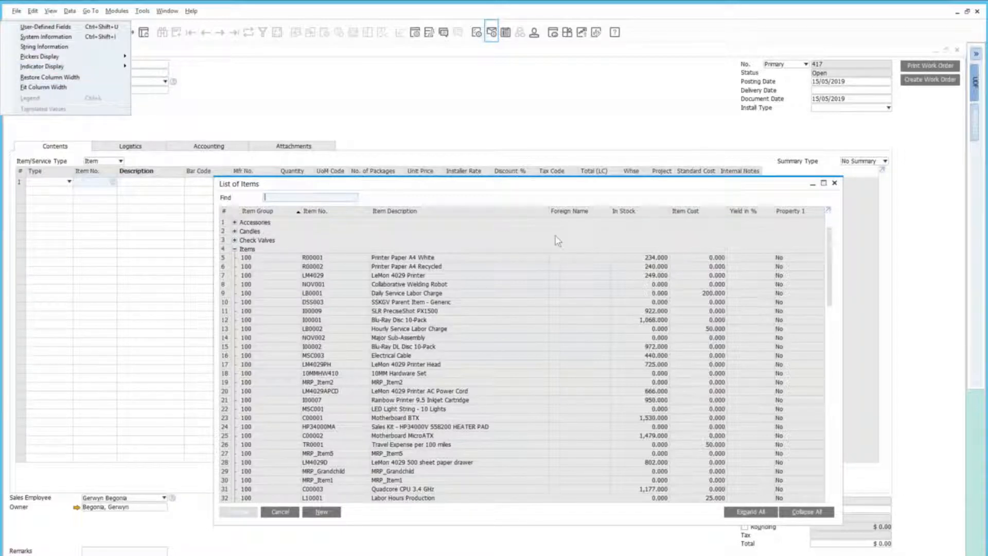
pyautogui.click(639, 231)
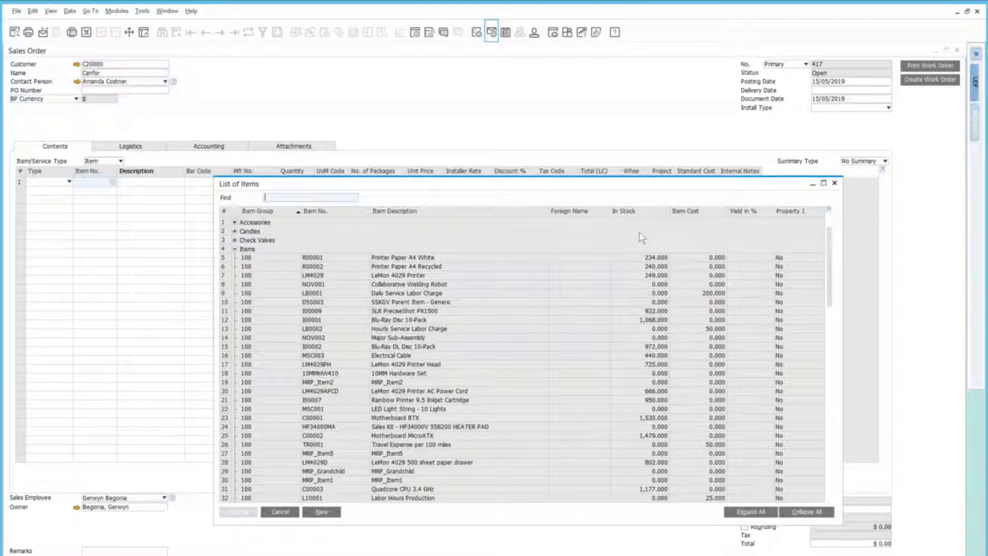
# Add item R00001, Printer Paper A4 White, to the first row of the sales order with a quantity of 100
pyautogui.click(355, 258)
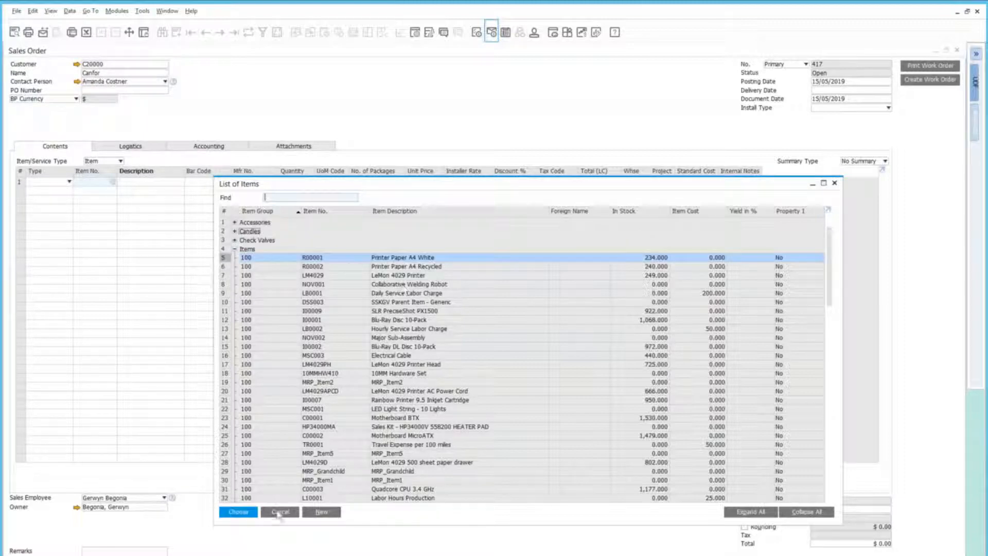
pyautogui.click(242, 516)
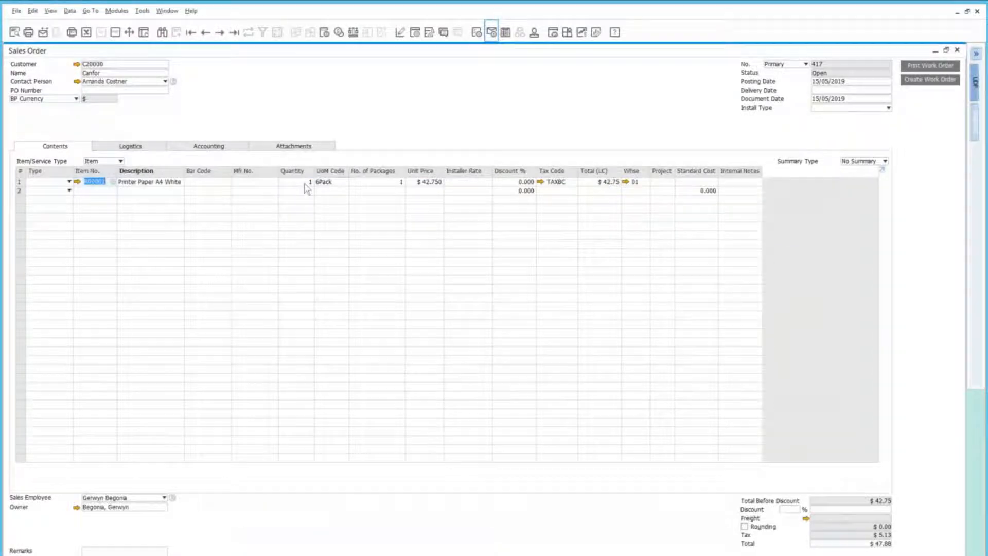
pyautogui.write('1')
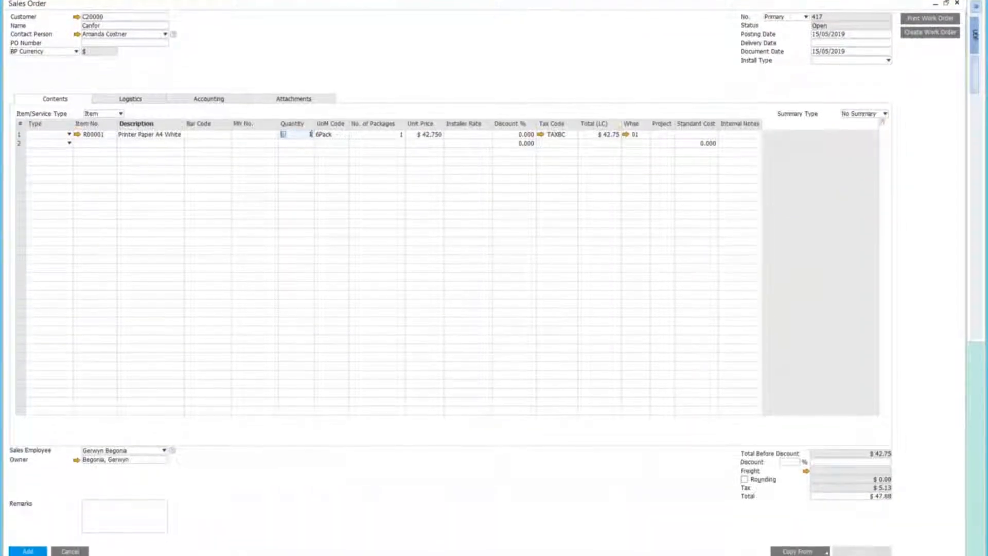
pyautogui.press('Tab')
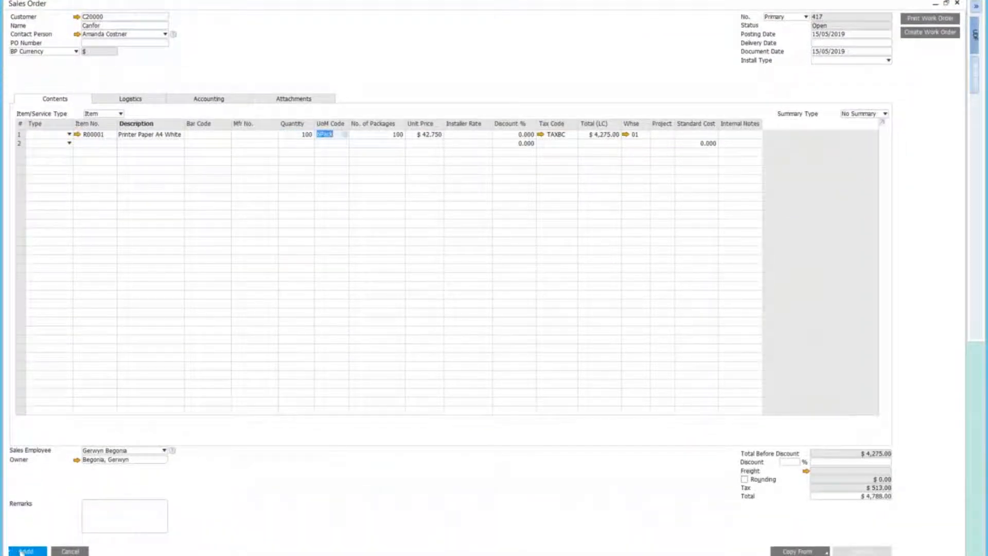
# Set the delivery date to 15/05/2019 and add the sales order
pyautogui.click(843, 42)
pyautogui.press('Tab')
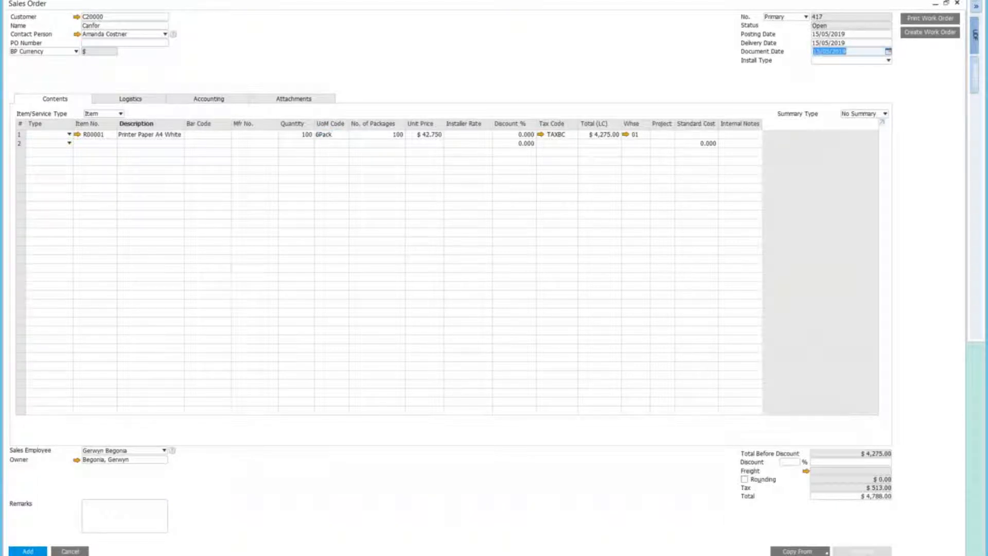
pyautogui.click(27, 551)
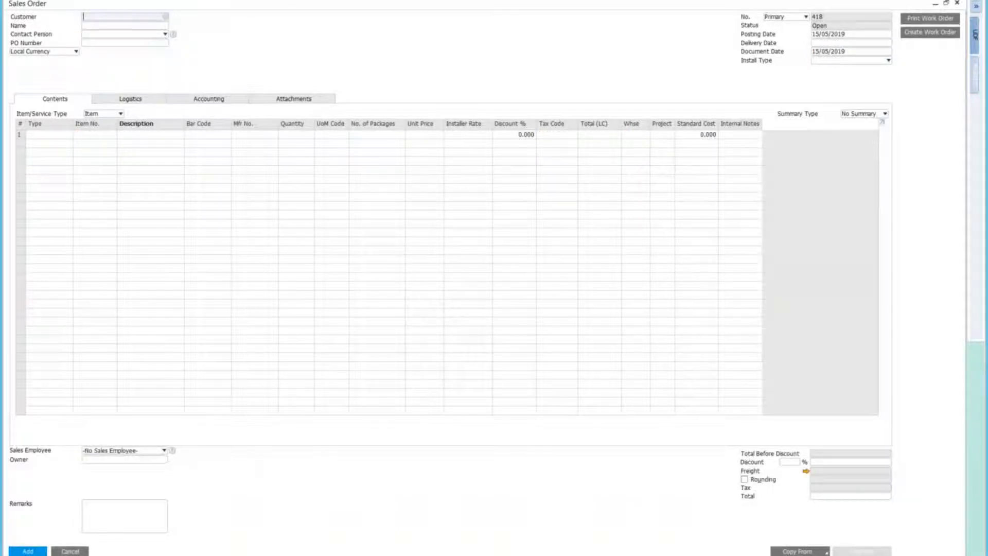
# Reopen the sales order just added, restore its window from full size, and move and enlarge it to show the row columns
pyautogui.hotkey('ctrl', 'Left')
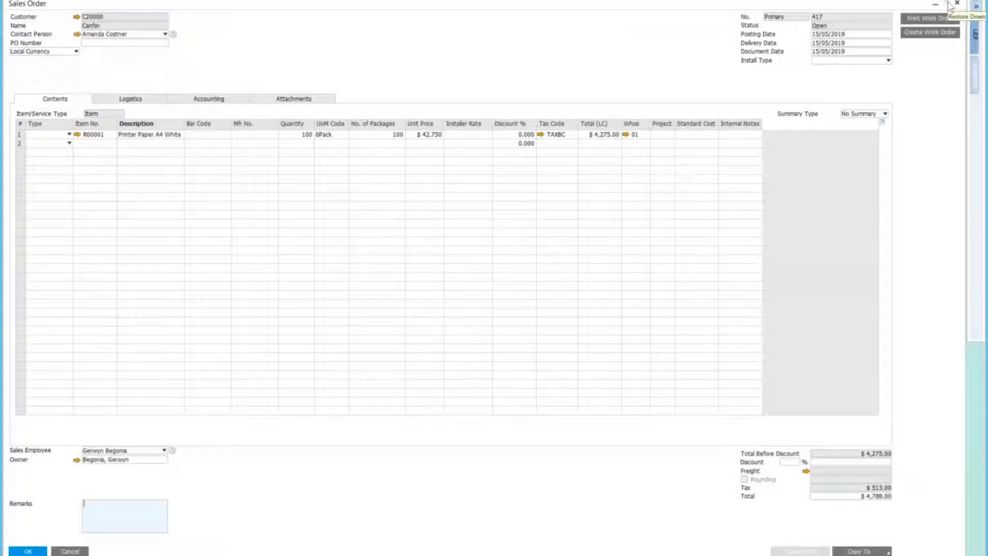
pyautogui.click(950, 6)
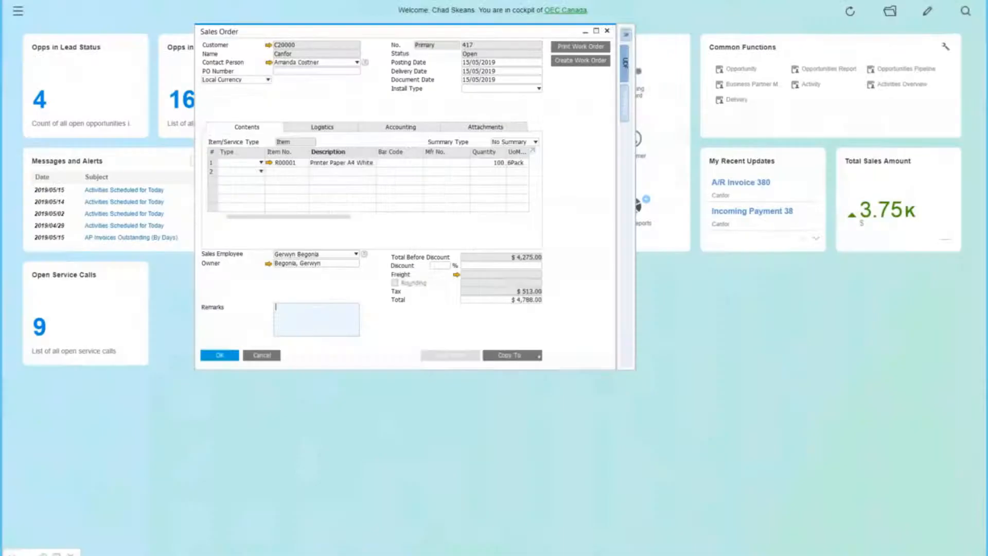
pyautogui.moveTo(335, 31); pyautogui.dragTo(190, 27)
pyautogui.moveTo(467, 362); pyautogui.dragTo(796, 532)
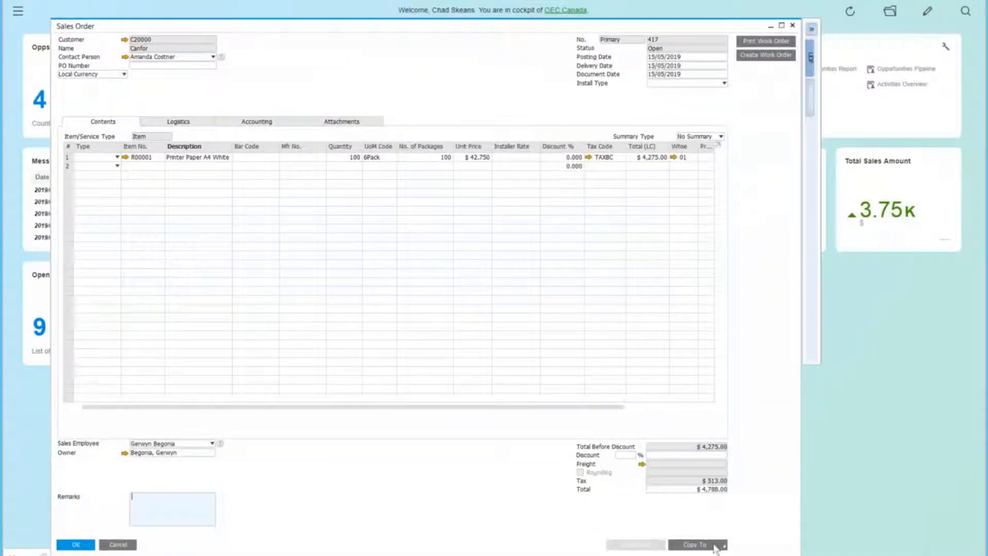
# Copy the sales order to an A/R down payment invoice, select its DPM percentage, discard the draft, and enlarge the sales order window
pyautogui.click(716, 549)
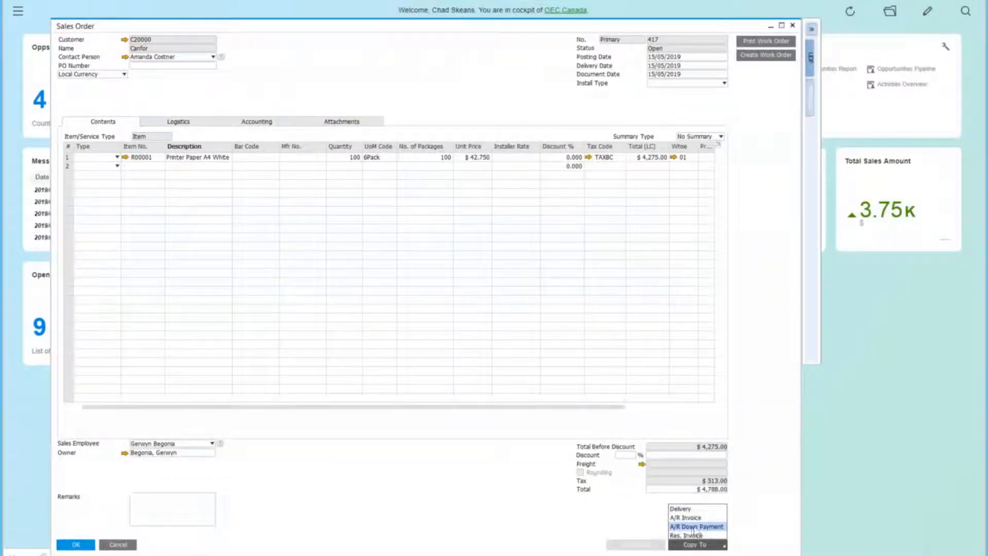
pyautogui.click(696, 526)
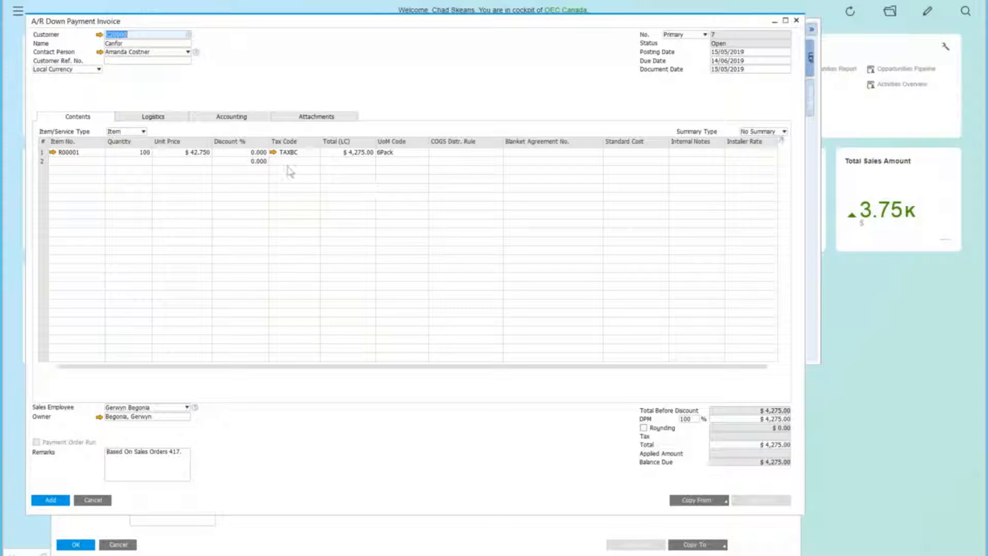
pyautogui.click(690, 419)
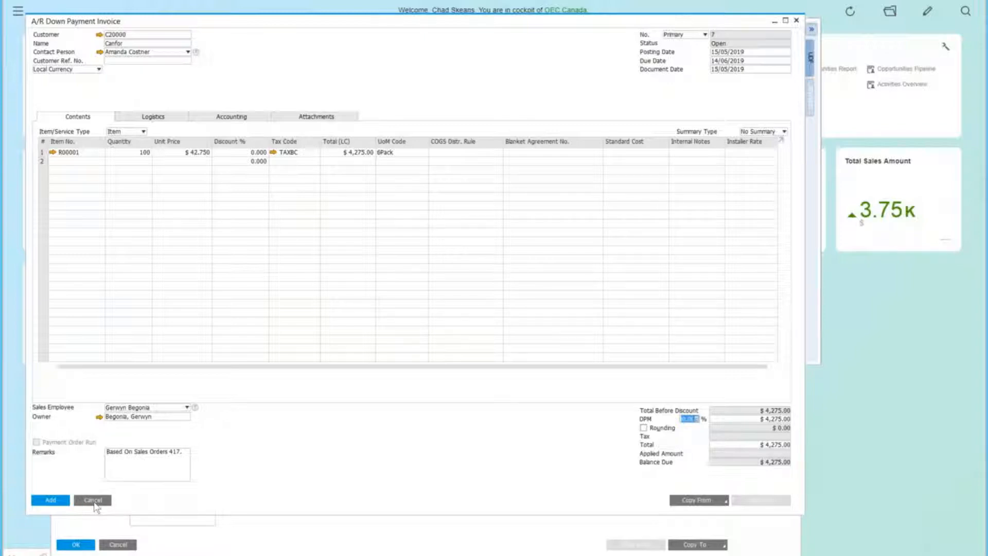
pyautogui.press('Escape')
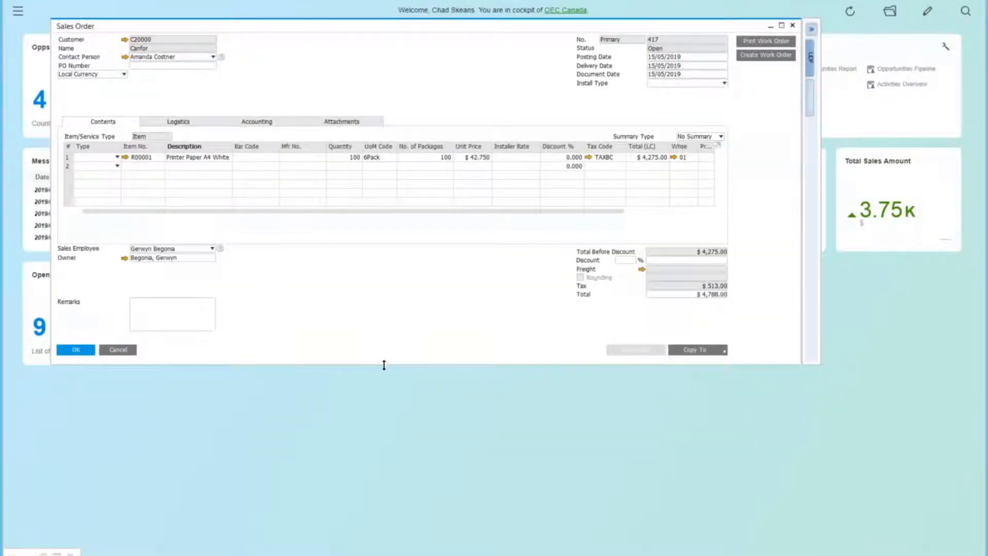
pyautogui.moveTo(384, 365); pyautogui.dragTo(389, 513)
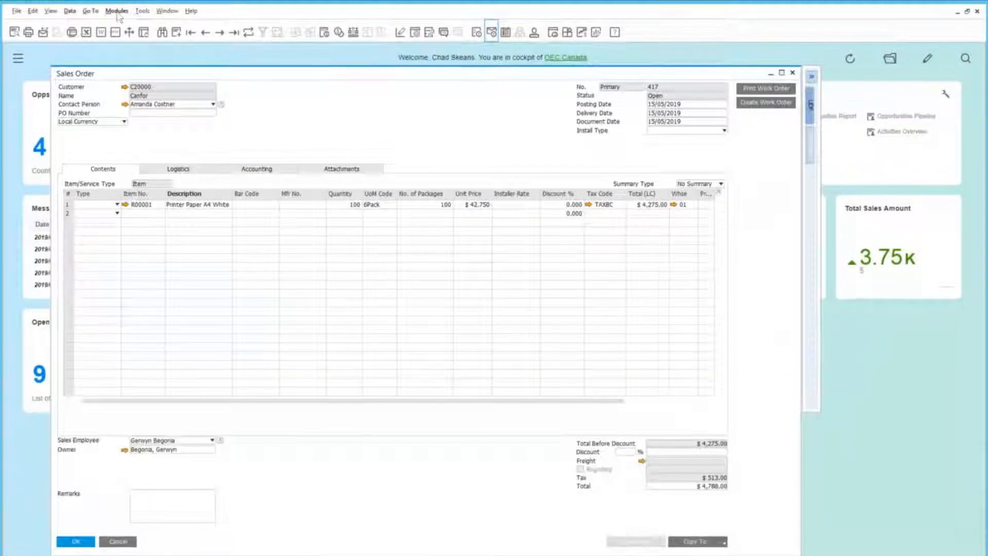
# Start a new A/R down payment invoice from the sales module and set Canfor as the customer
pyautogui.click(116, 11)
pyautogui.moveTo(107, 68)
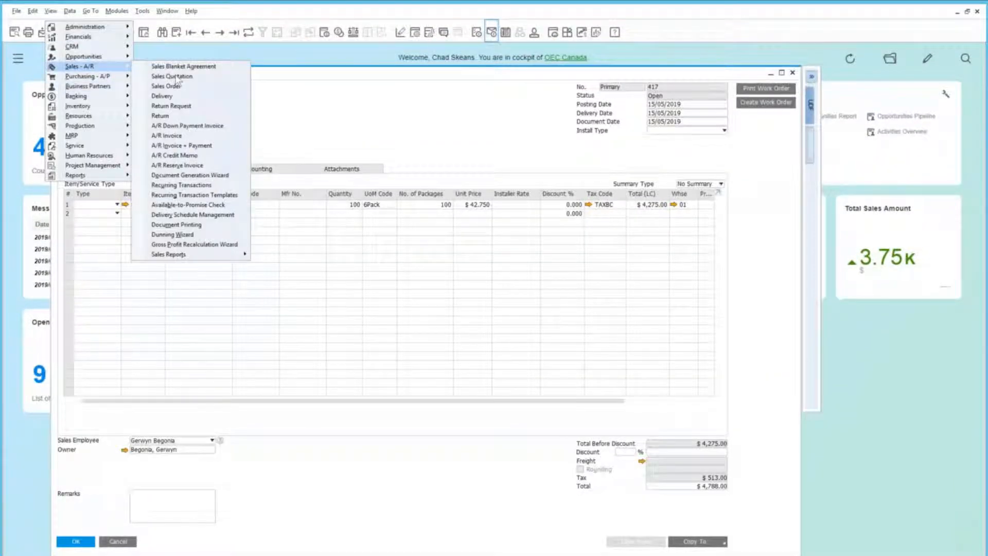
pyautogui.click(192, 126)
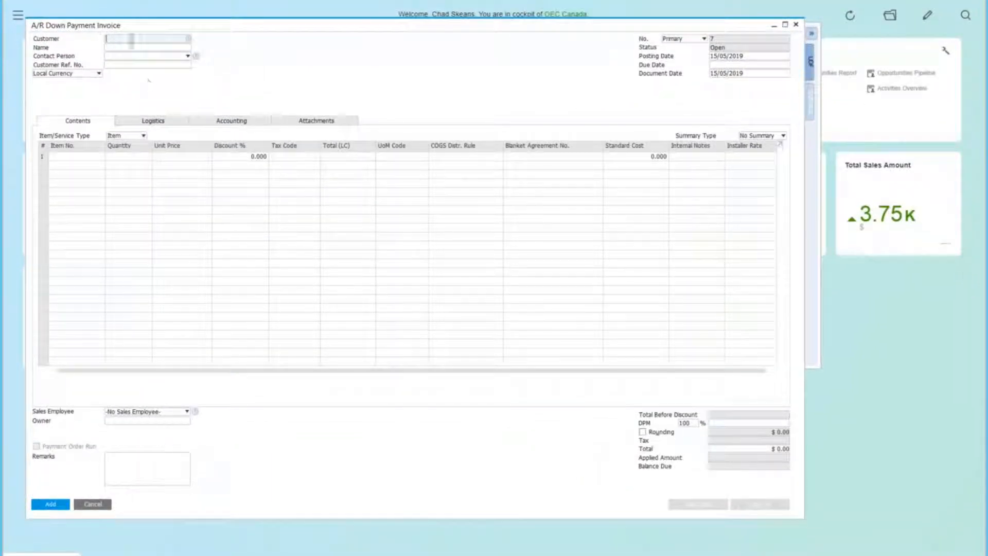
pyautogui.click(134, 49)
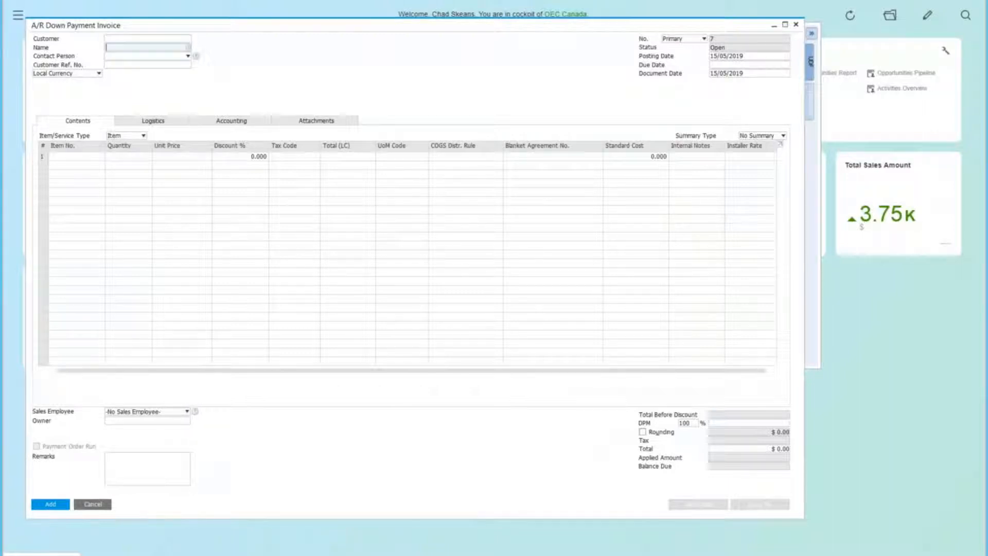
pyautogui.write('canfo')
pyautogui.click(146, 57)
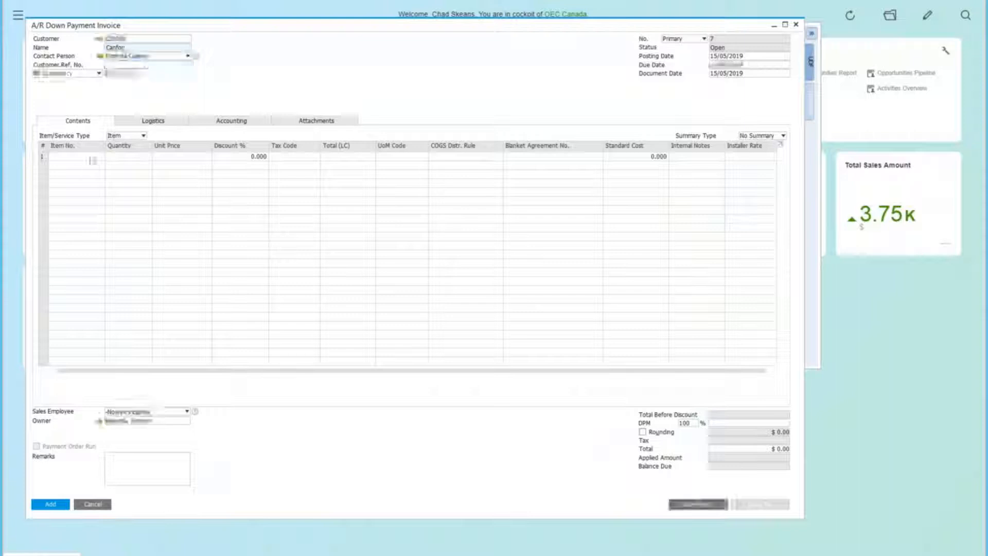
# Copy from the customer's sales orders into the down payment invoice, choosing order 417 dated 15/05/2019
pyautogui.click(692, 510)
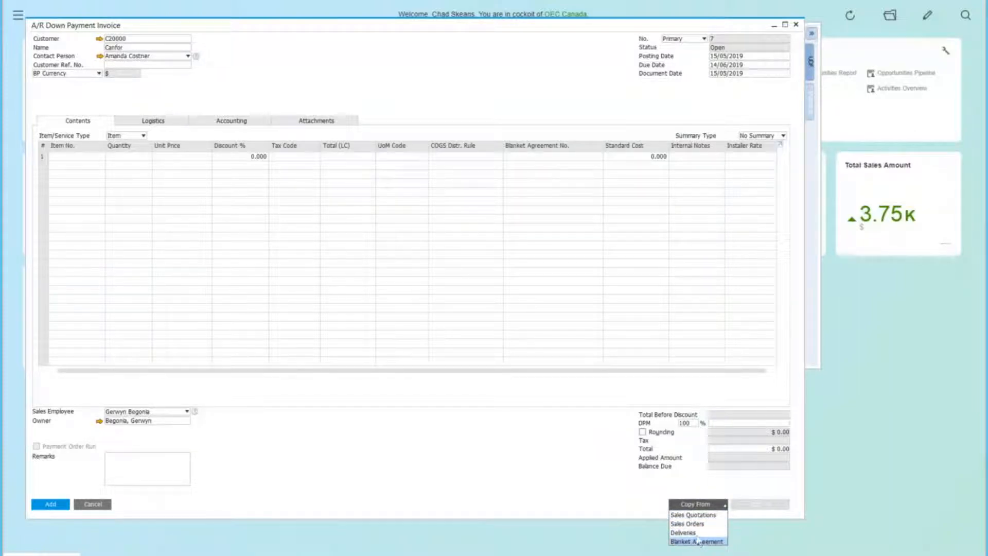
pyautogui.click(690, 532)
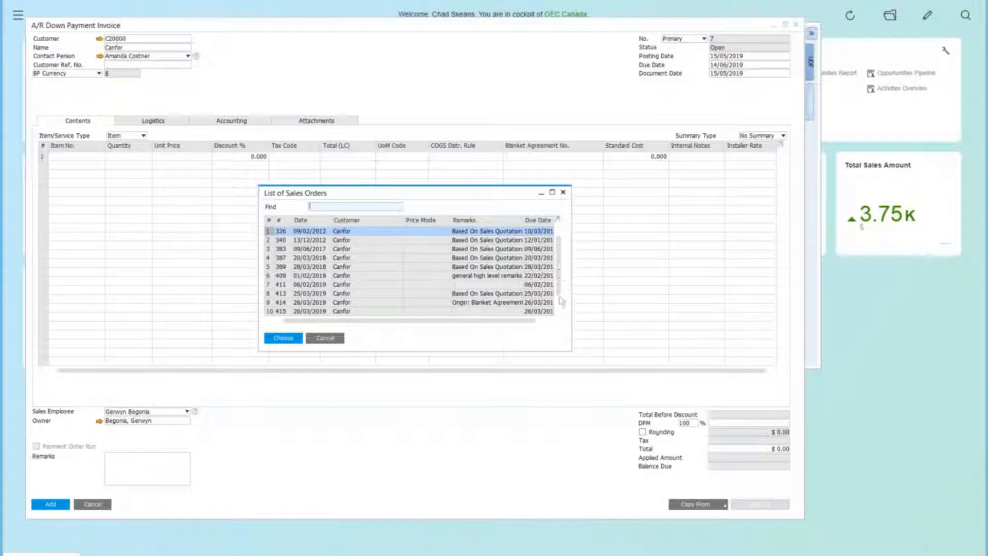
pyautogui.scroll(-2, 561, 308)
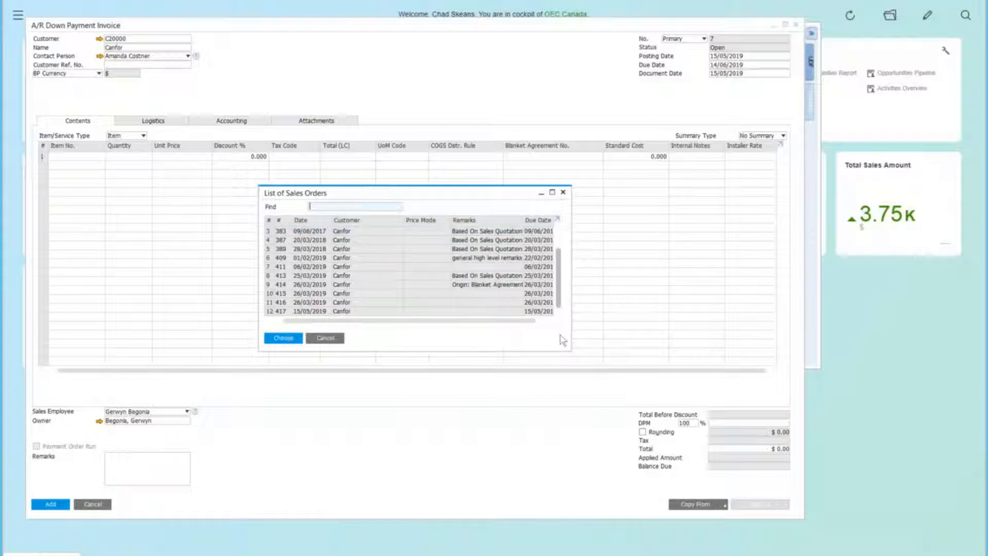
pyautogui.click(538, 312)
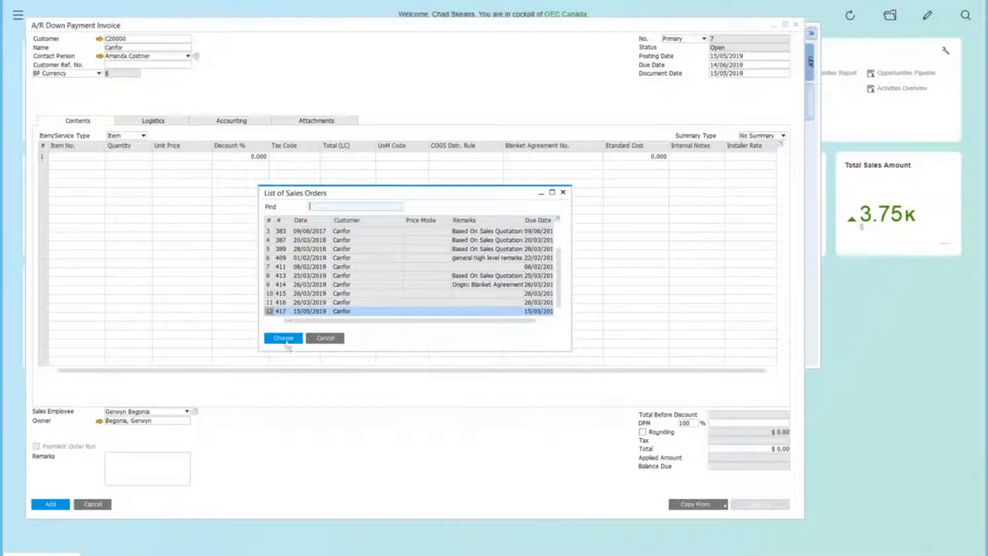
pyautogui.click(284, 338)
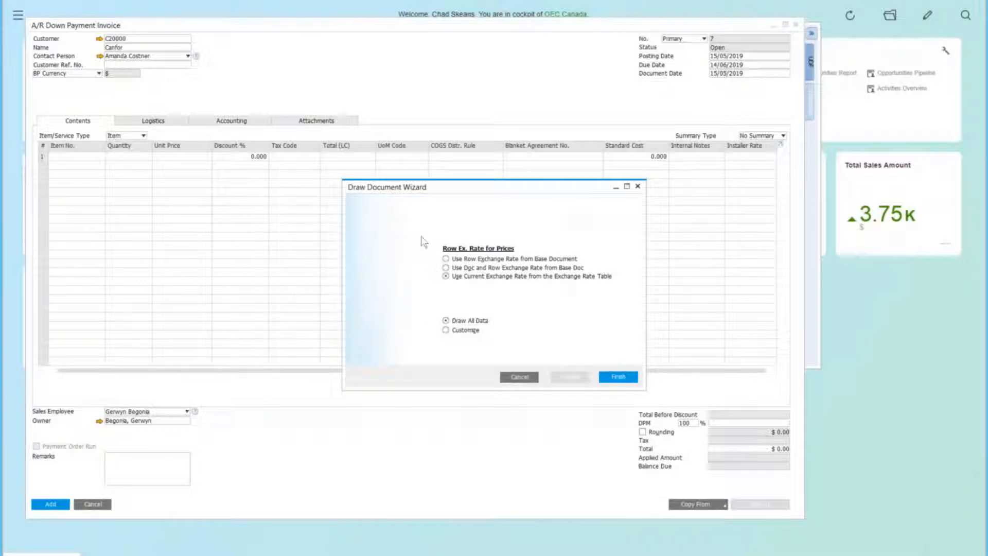
# Draw item R00001 into the down payment invoice with the Customize option, then cancel the invoice and enlarge the sales order window
pyautogui.click(618, 377)
pyautogui.click(446, 331)
pyautogui.click(617, 377)
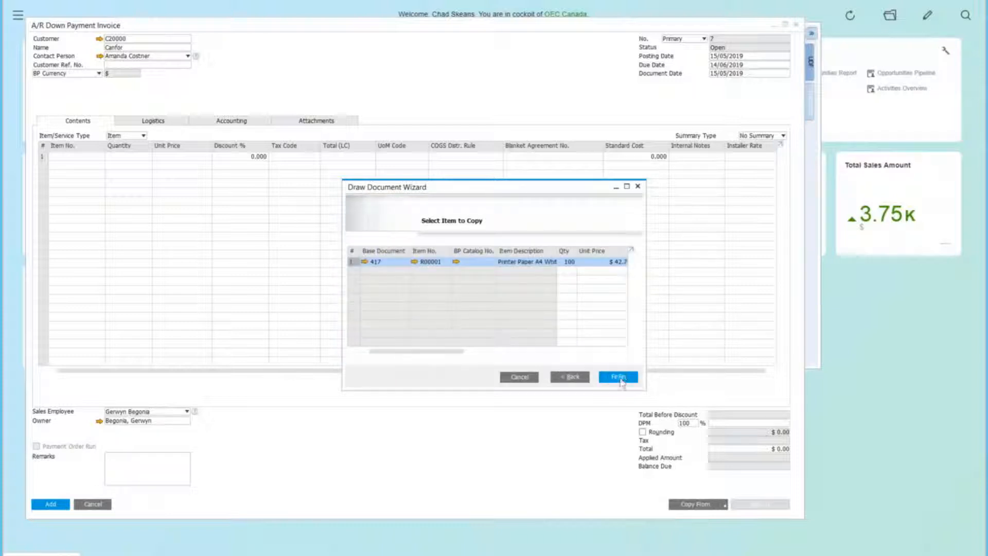
pyautogui.click(619, 378)
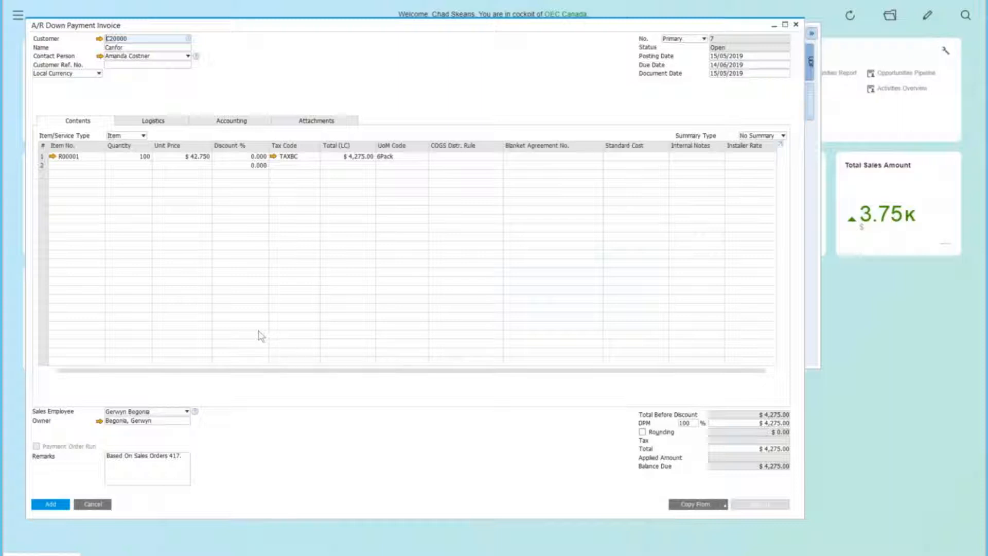
pyautogui.click(102, 506)
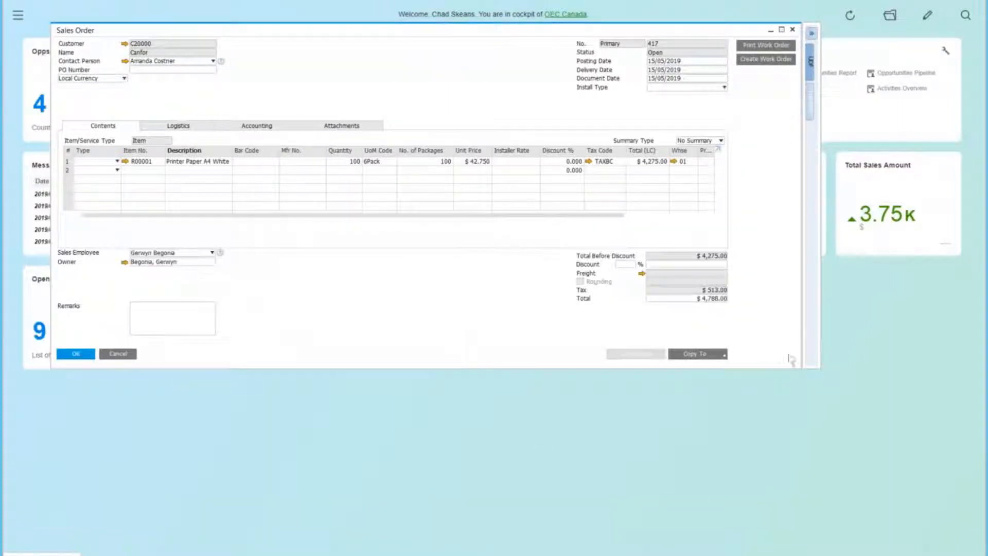
pyautogui.moveTo(798, 373); pyautogui.dragTo(798, 527)
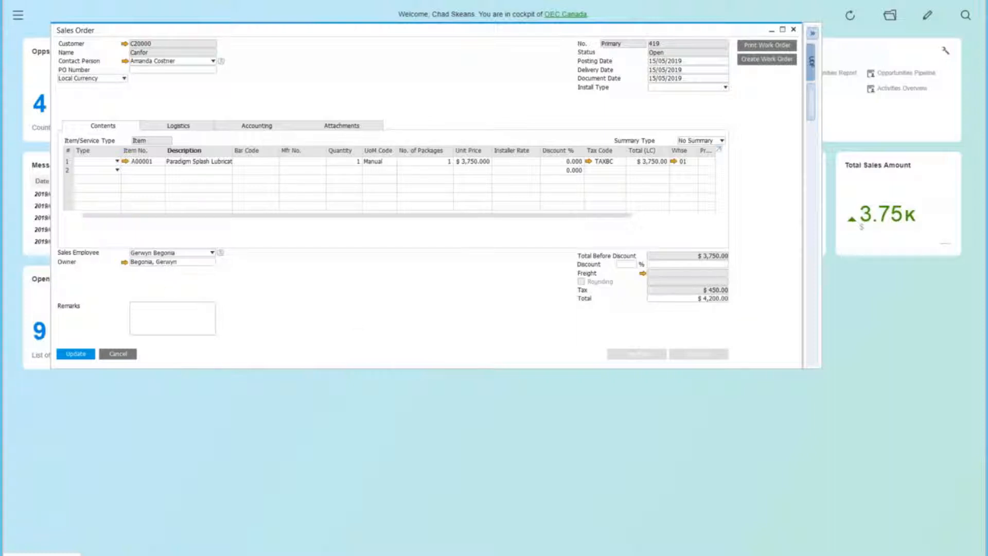
# Open a blank A/P down payment invoice from the purchasing module, then move its window and widen it to show more row columns
pyautogui.click(59, 0)
pyautogui.click(694, 217)
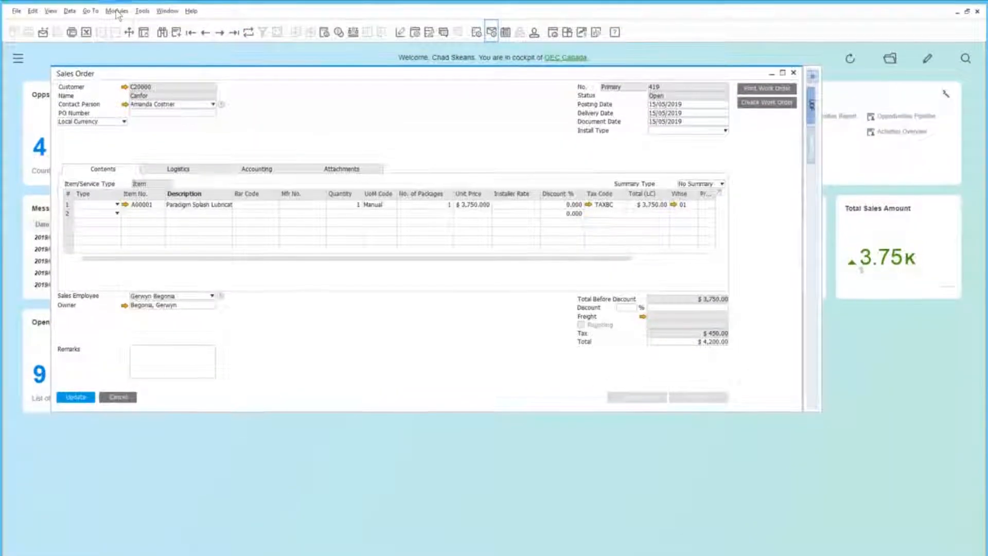
pyautogui.click(116, 11)
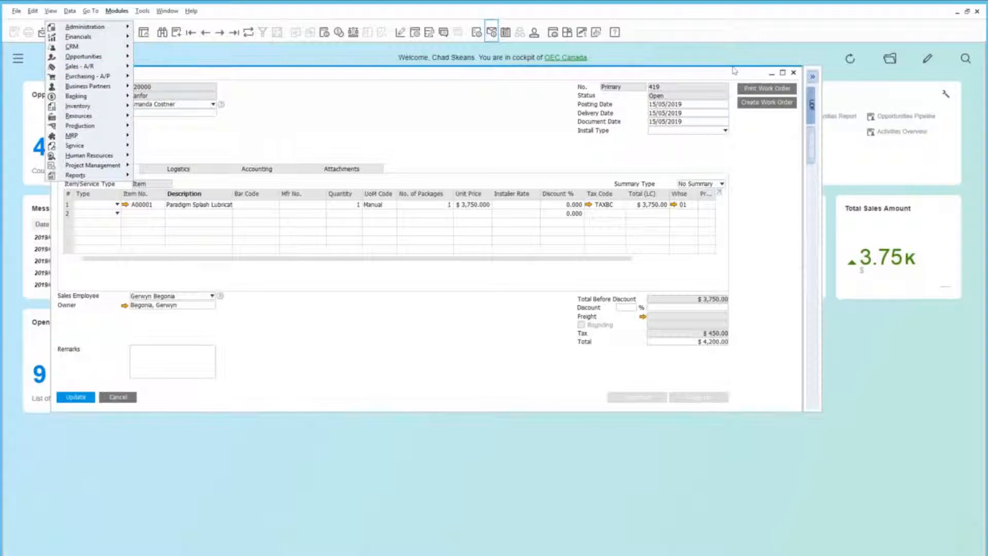
pyautogui.moveTo(101, 78)
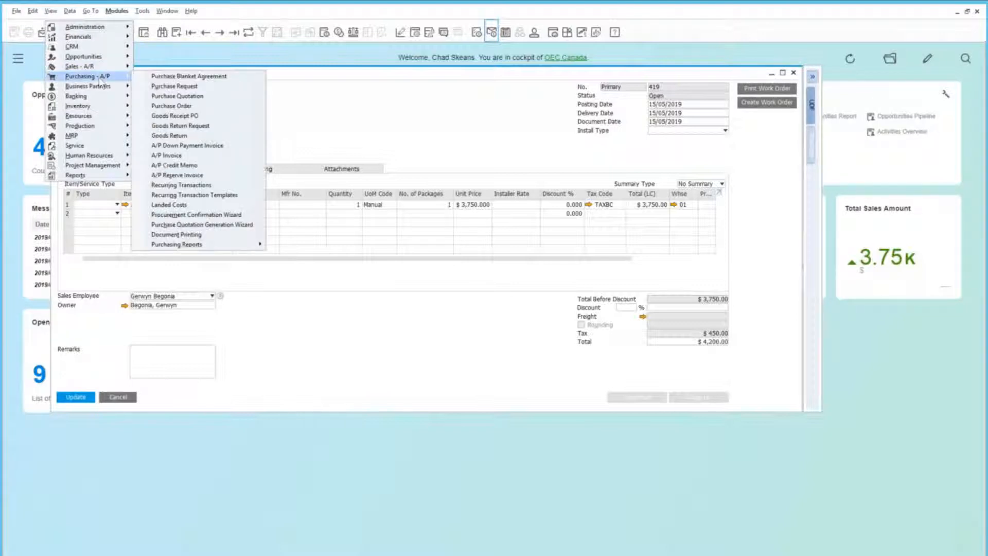
pyautogui.click(176, 146)
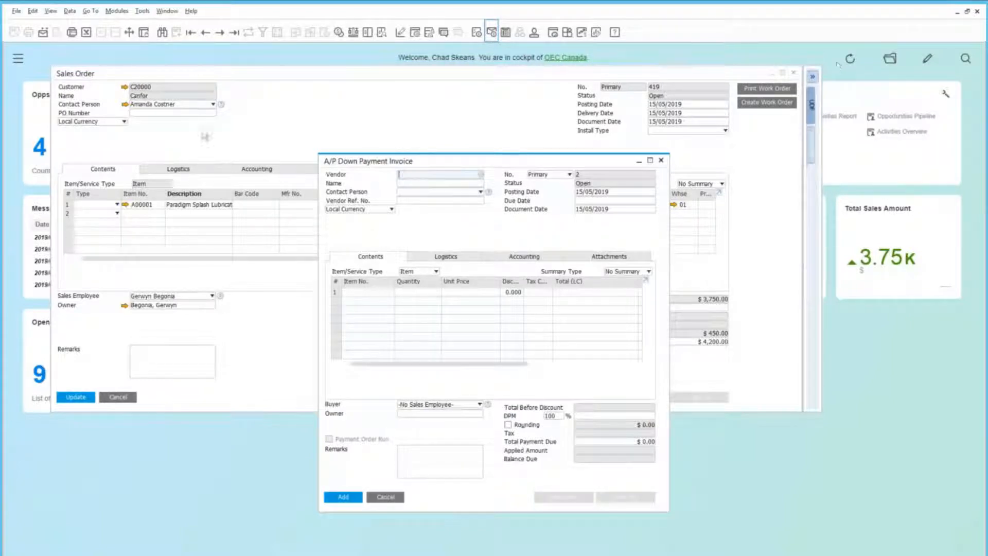
pyautogui.moveTo(381, 161); pyautogui.dragTo(376, 161)
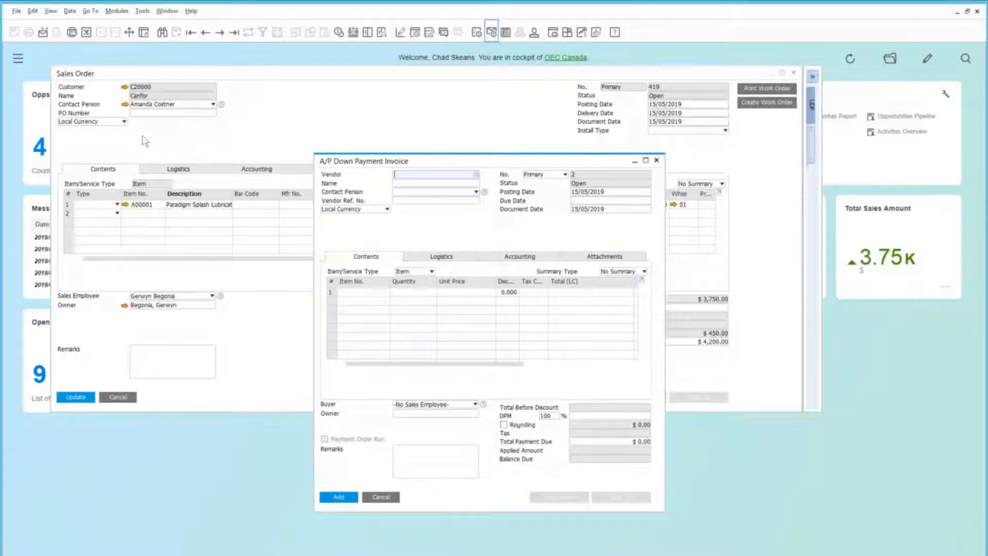
pyautogui.moveTo(468, 165); pyautogui.dragTo(510, 513)
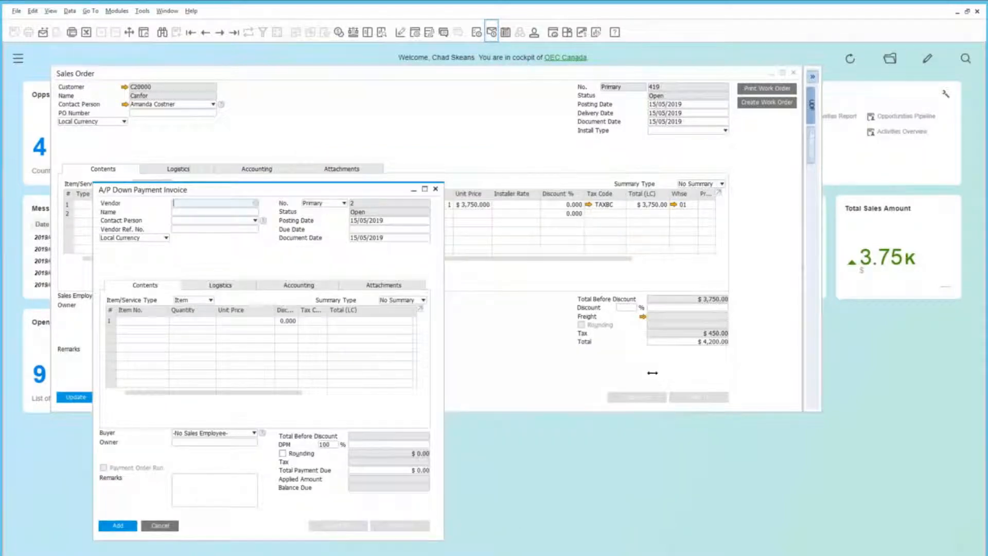
pyautogui.moveTo(443, 375); pyautogui.dragTo(768, 376)
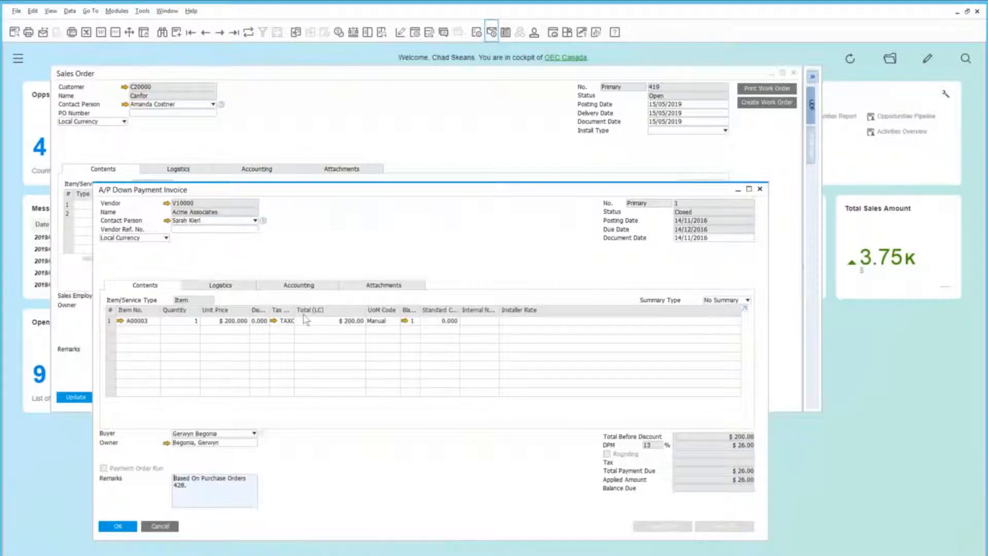
# From the accounting details of the Acme Associates A/P down payment invoice, open its journal entry and inspect the Vendor Down Payments account line
pyautogui.click(299, 285)
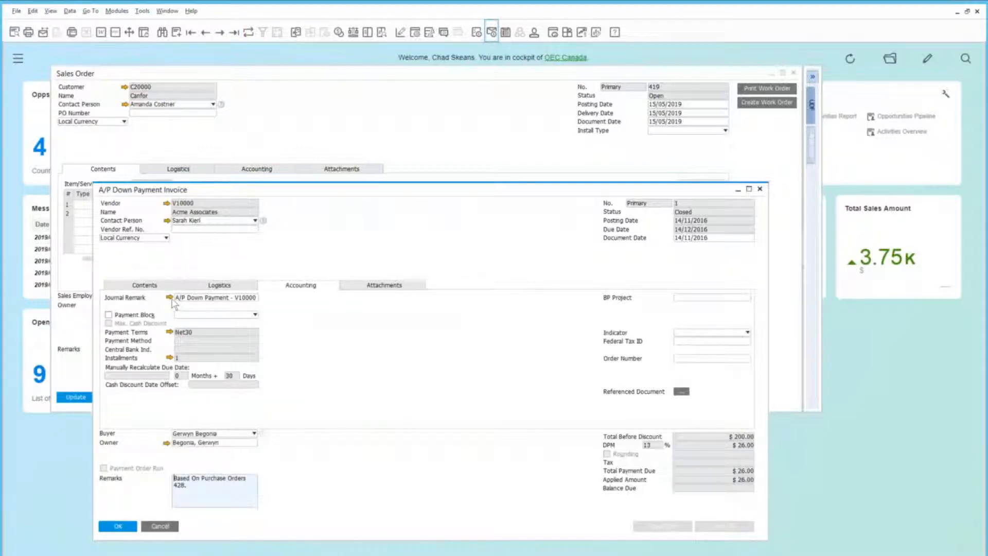
pyautogui.moveTo(169, 298)
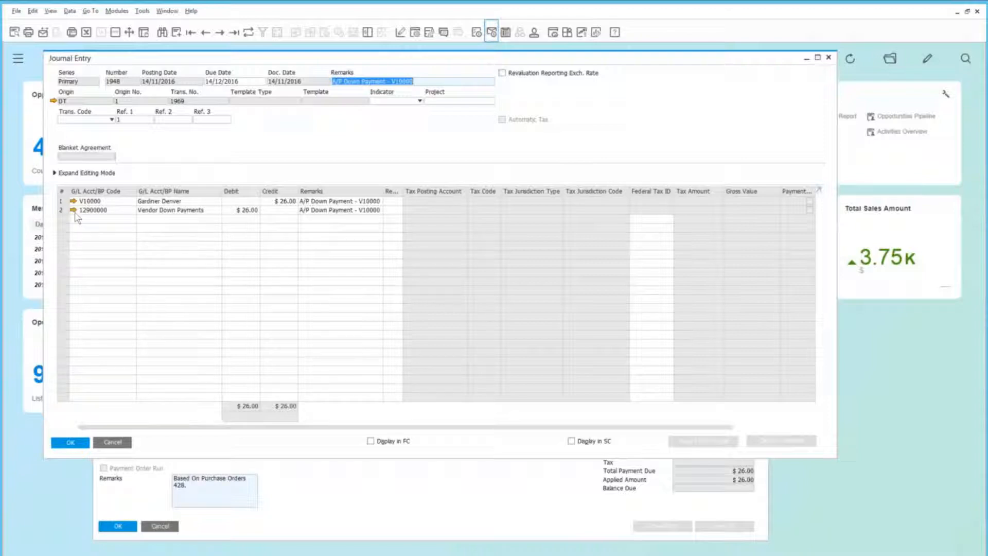
pyautogui.click(75, 212)
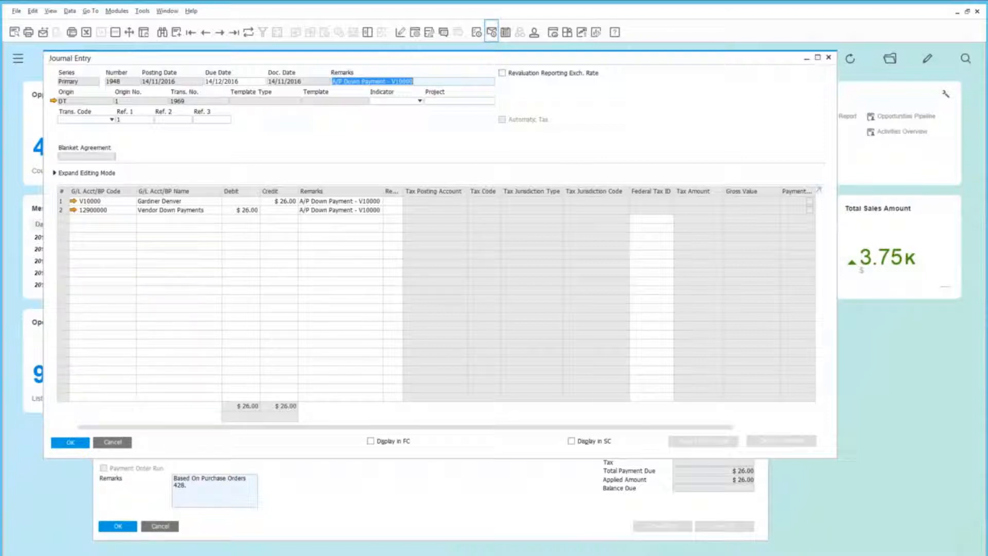